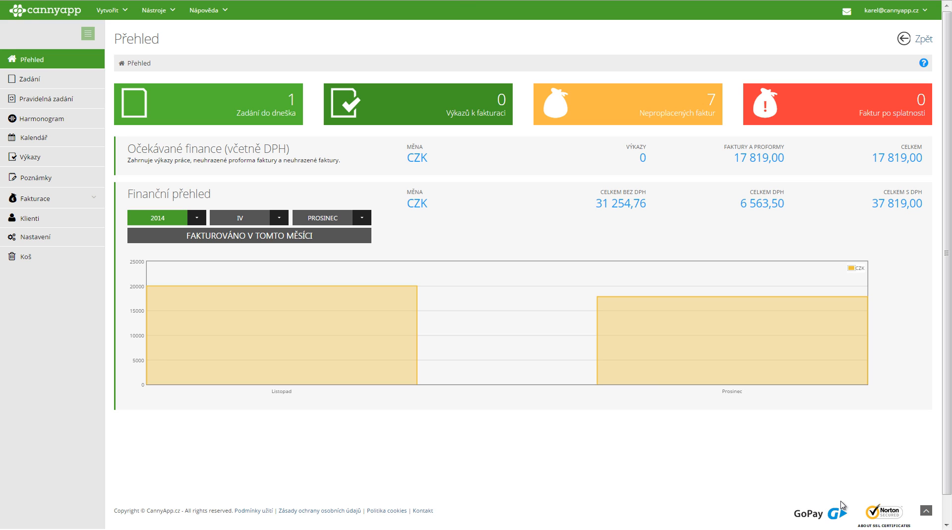
Open the calendar and create an event on Wednesday 17 December named "Obchodní jednání s pánem XYZ"
{"action": "left_click", "coordinate": [43, 139]}
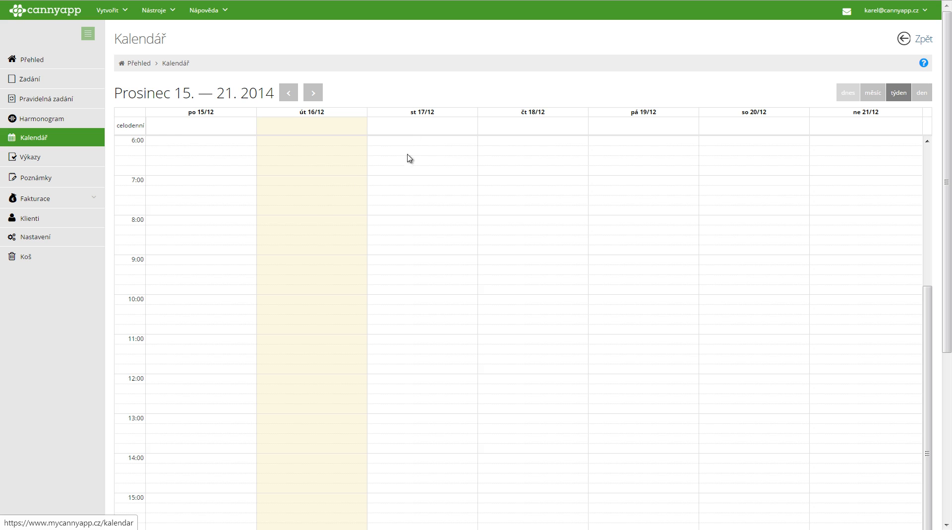
{"action": "left_click", "coordinate": [385, 268]}
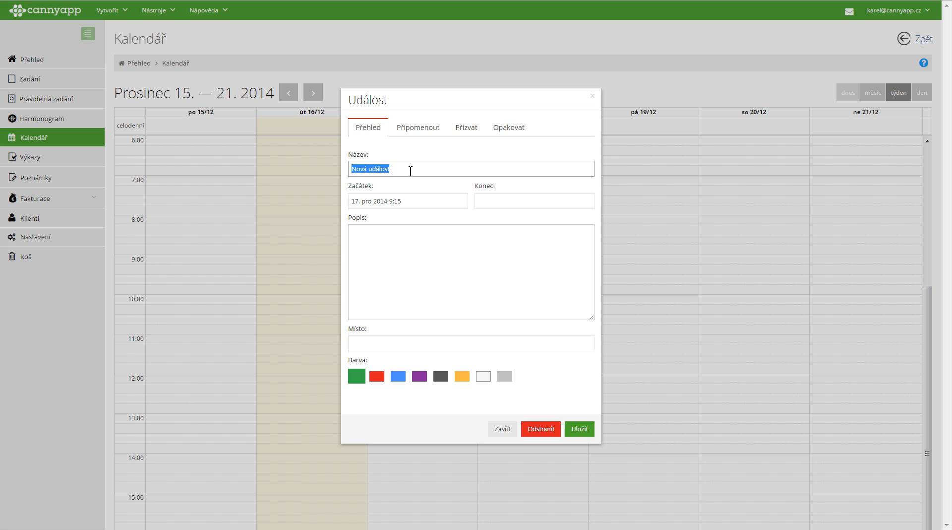
{"action": "type", "text": "Obchodní jednání s pánem XYZ"}
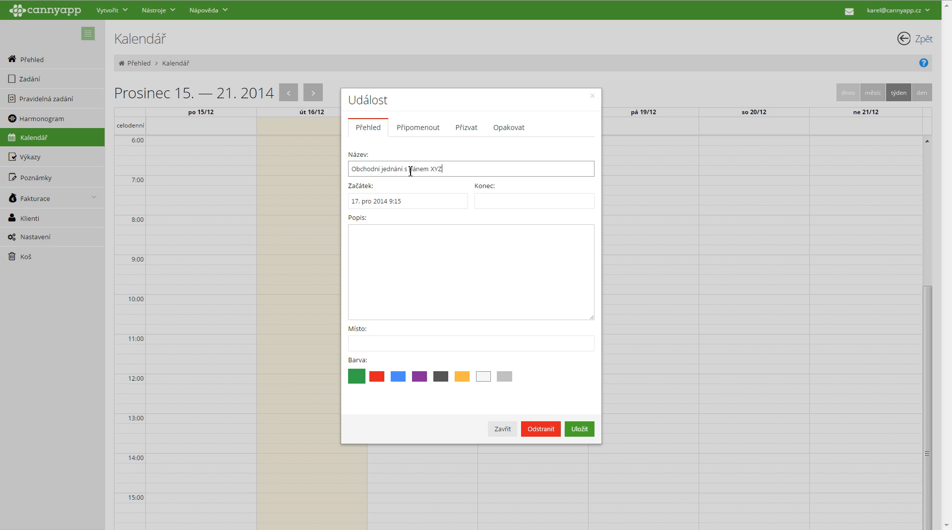
Set the event's start to 17 December 2014 at 9:00 and its end to 10:15 the same day
{"action": "left_click", "coordinate": [414, 202]}
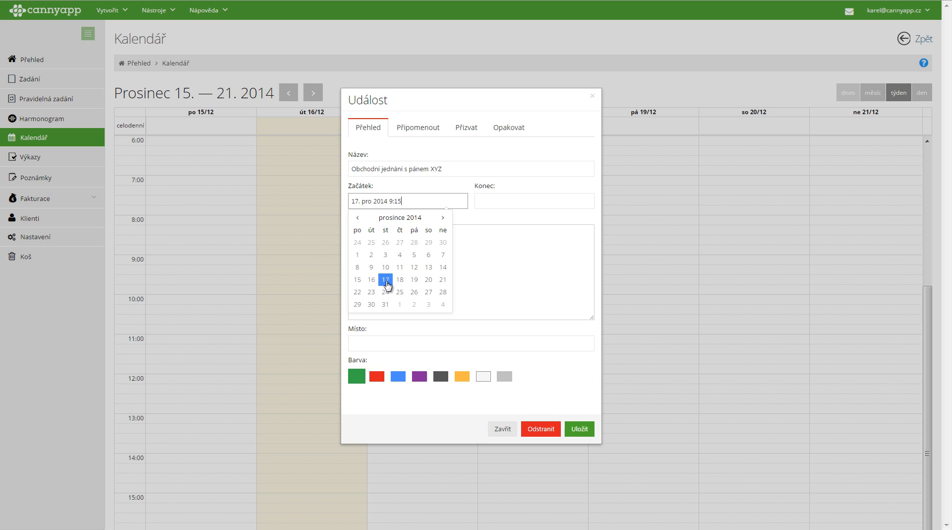
{"action": "left_click", "coordinate": [387, 284]}
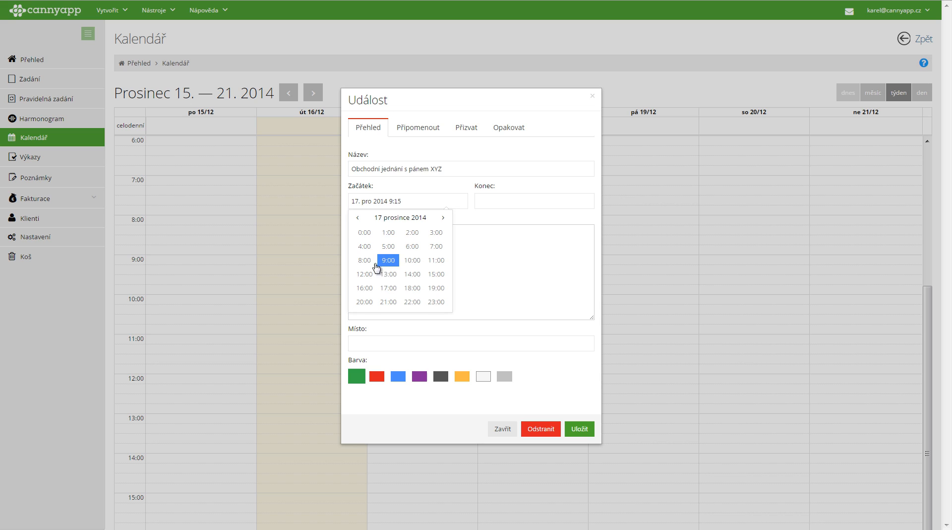
{"action": "left_click", "coordinate": [389, 261]}
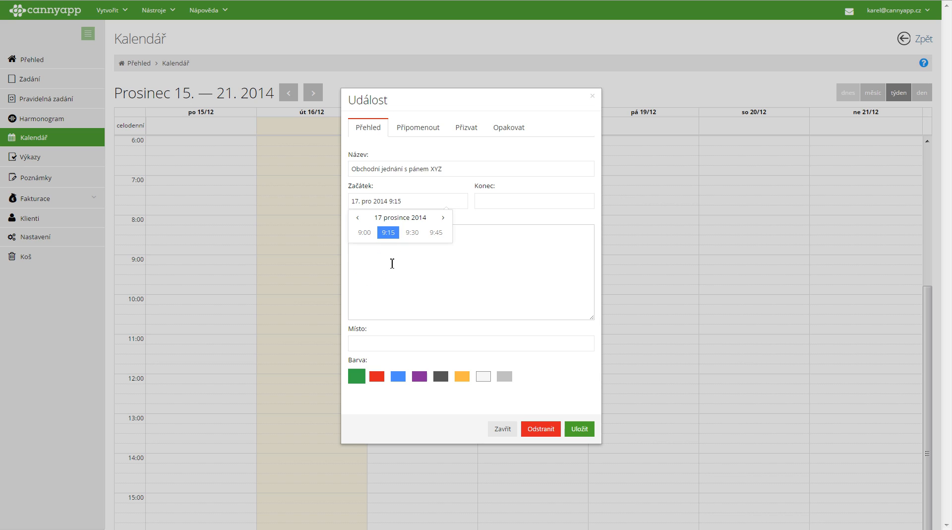
{"action": "left_click", "coordinate": [369, 233]}
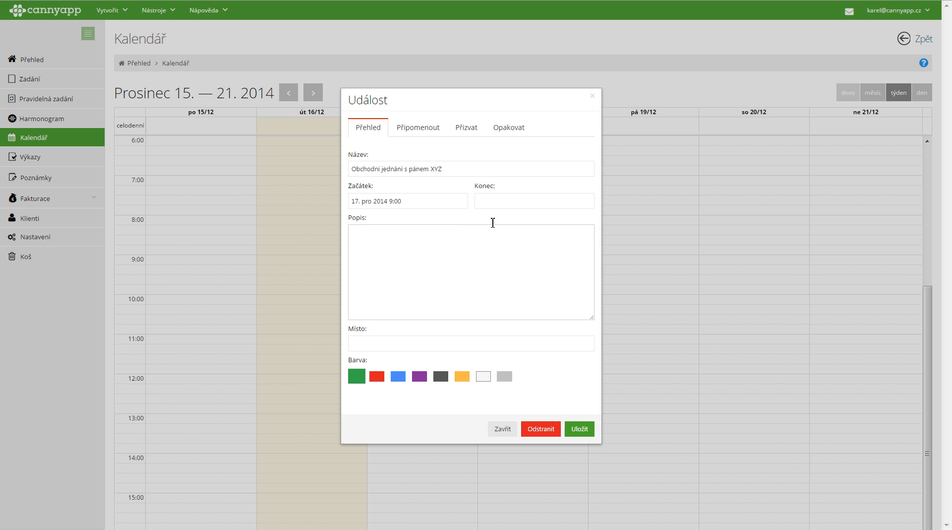
{"action": "left_click", "coordinate": [533, 199]}
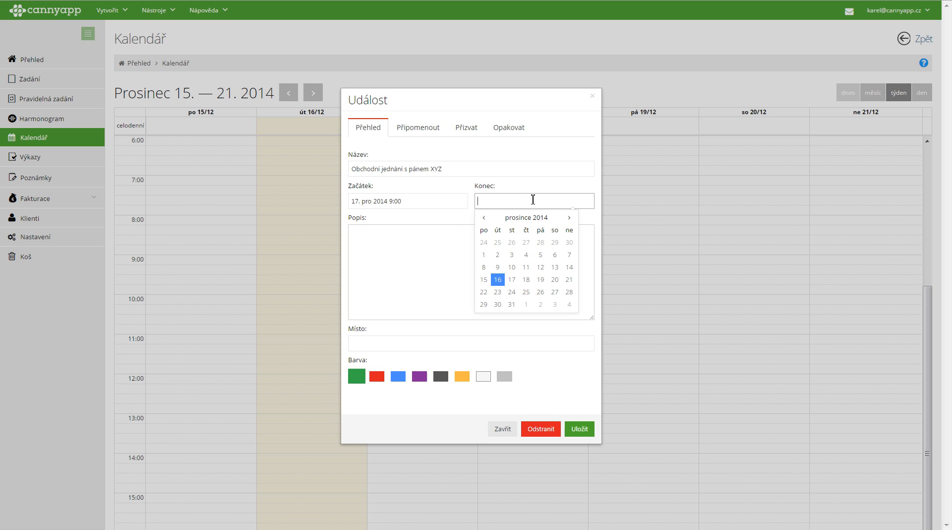
{"action": "left_click", "coordinate": [512, 281]}
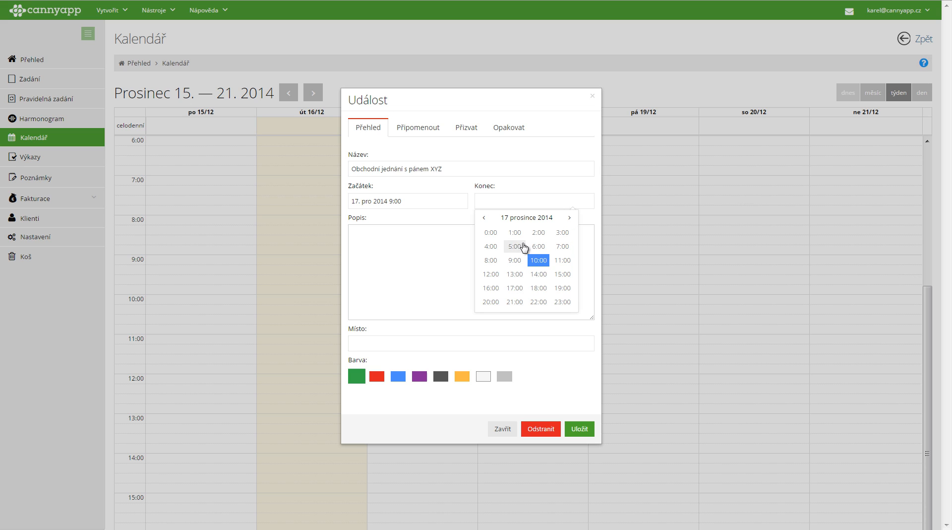
{"action": "left_click", "coordinate": [539, 261]}
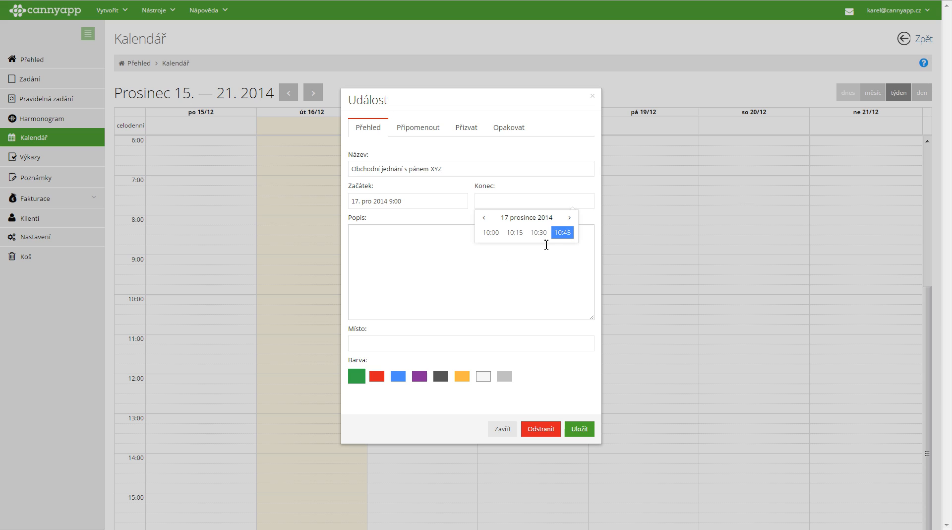
{"action": "left_click", "coordinate": [514, 233]}
Fill in the event's description "Popis události" and location "Praha, ulice,", and give it the blue colour
{"action": "left_click", "coordinate": [469, 244]}
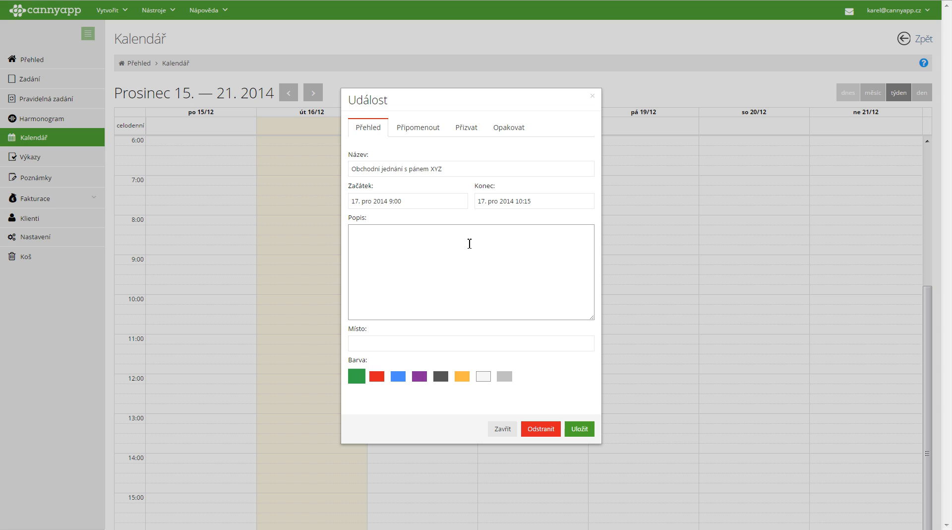
{"action": "type", "text": "Popis události"}
{"action": "left_click", "coordinate": [410, 343]}
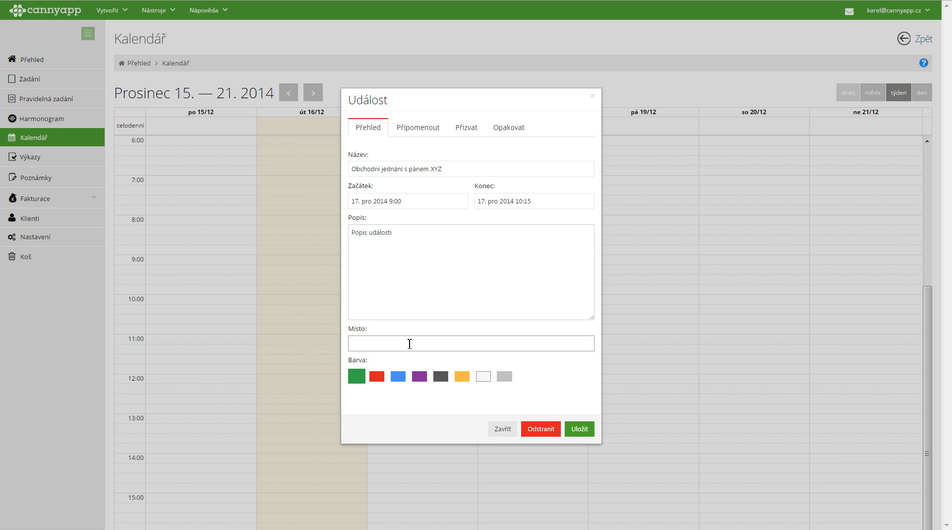
{"action": "type", "text": "Praha, ulice,"}
{"action": "left_click", "coordinate": [398, 376]}
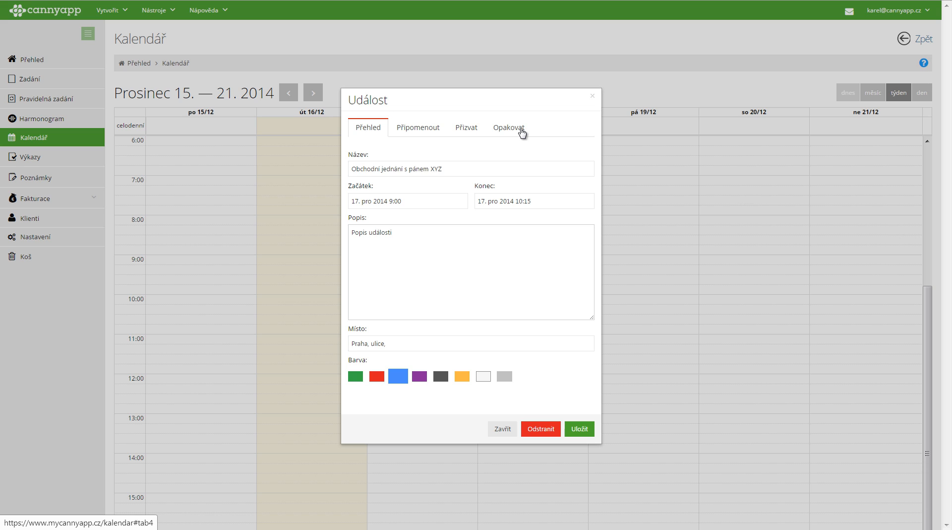
Enable two reminders for the event, one 2 days and one 1 hour before the start
{"action": "left_click", "coordinate": [428, 130]}
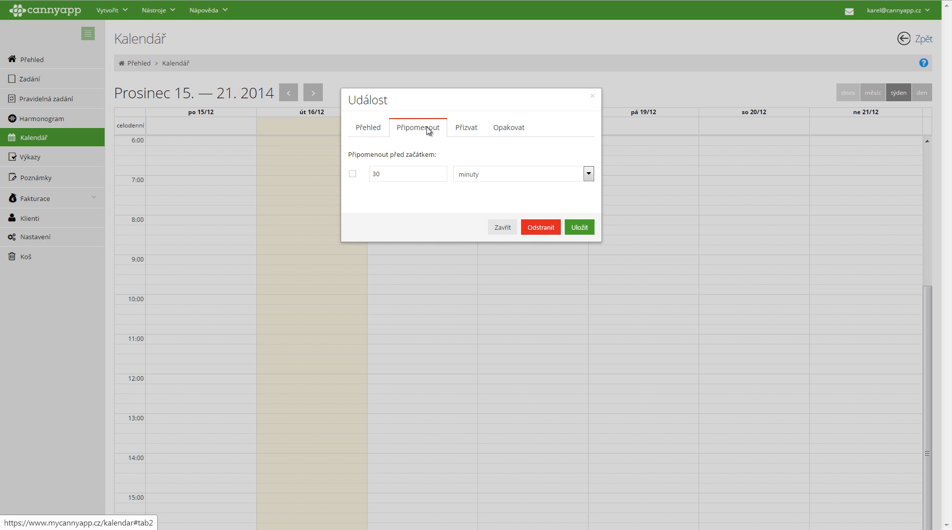
{"action": "left_click", "coordinate": [352, 179]}
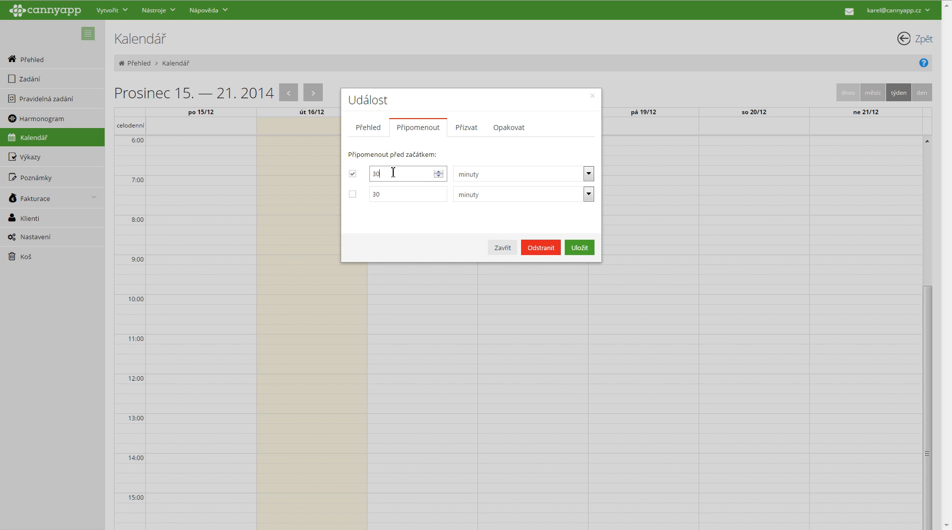
{"action": "type", "text": "2"}
{"action": "left_click", "coordinate": [485, 177]}
{"action": "left_click", "coordinate": [476, 204]}
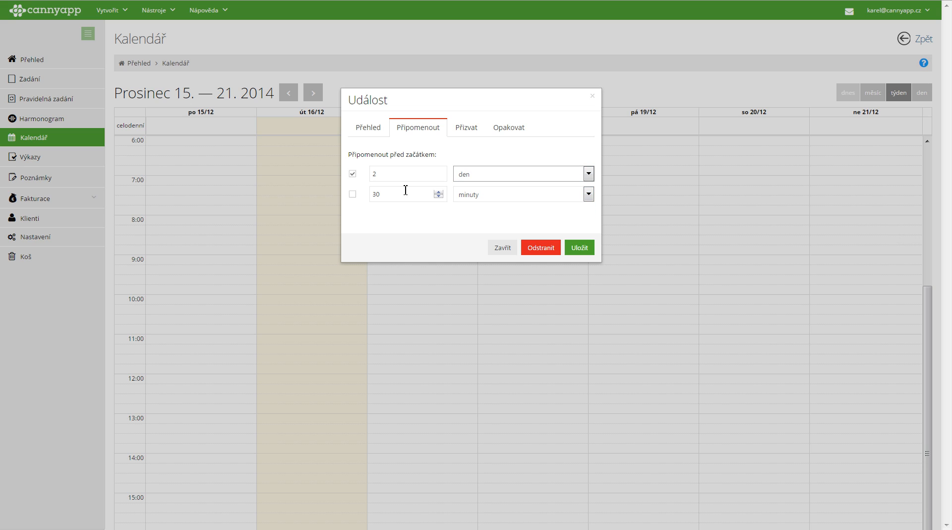
{"action": "left_click", "coordinate": [354, 195]}
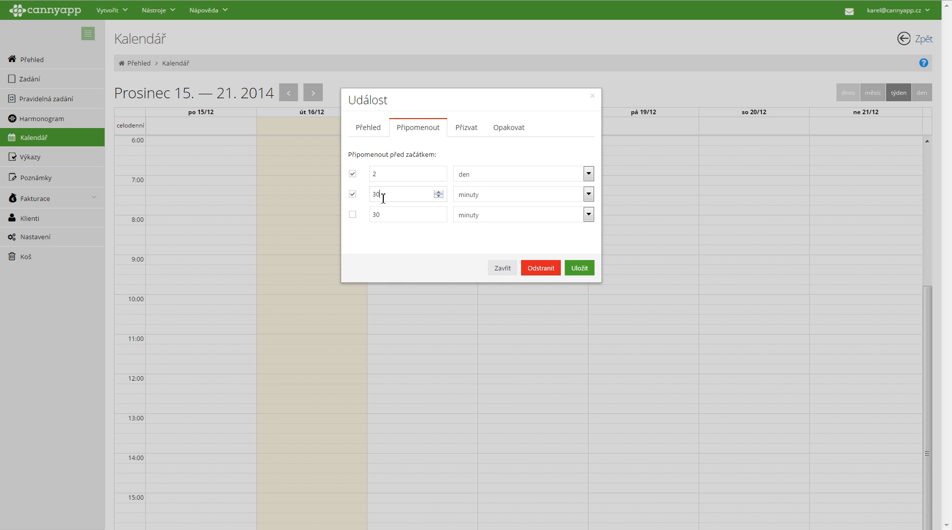
{"action": "type", "text": "1"}
{"action": "left_click", "coordinate": [496, 195]}
{"action": "left_click", "coordinate": [486, 216]}
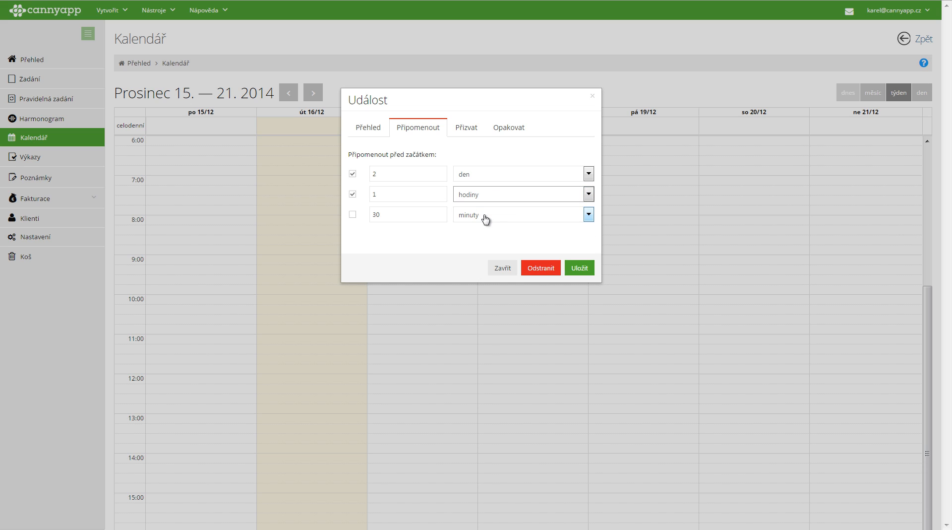
Invite a participant to the event by looking up and choosing the suggested contact's e-mail
{"action": "left_click", "coordinate": [469, 131]}
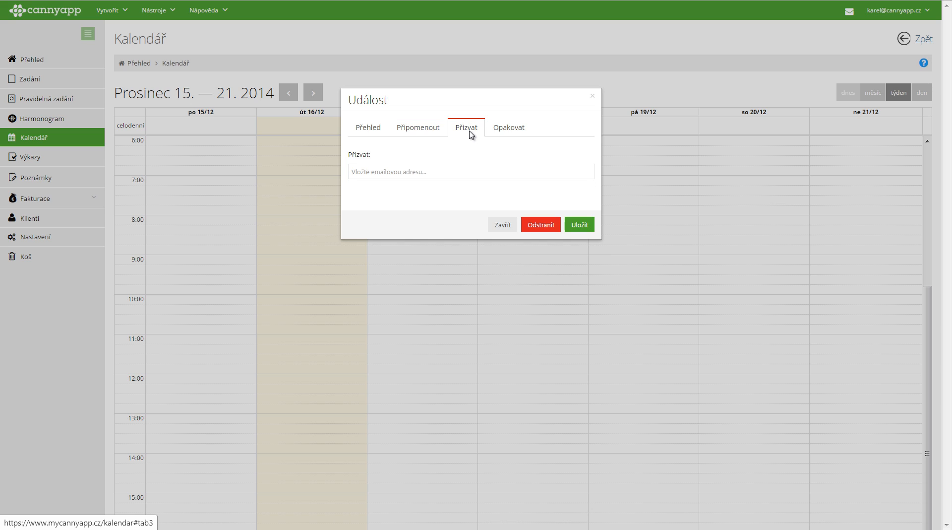
{"action": "left_click", "coordinate": [435, 171]}
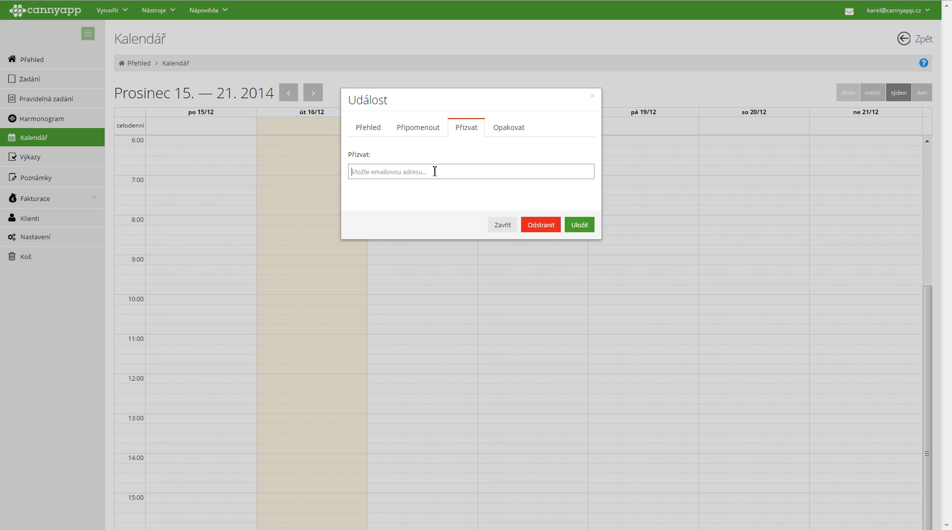
{"action": "type", "text": "kar"}
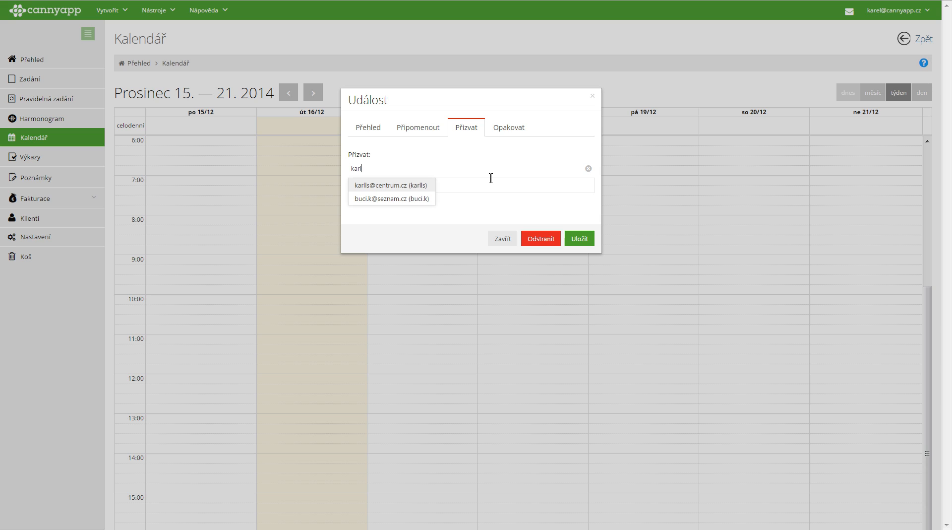
{"action": "type", "text": "l"}
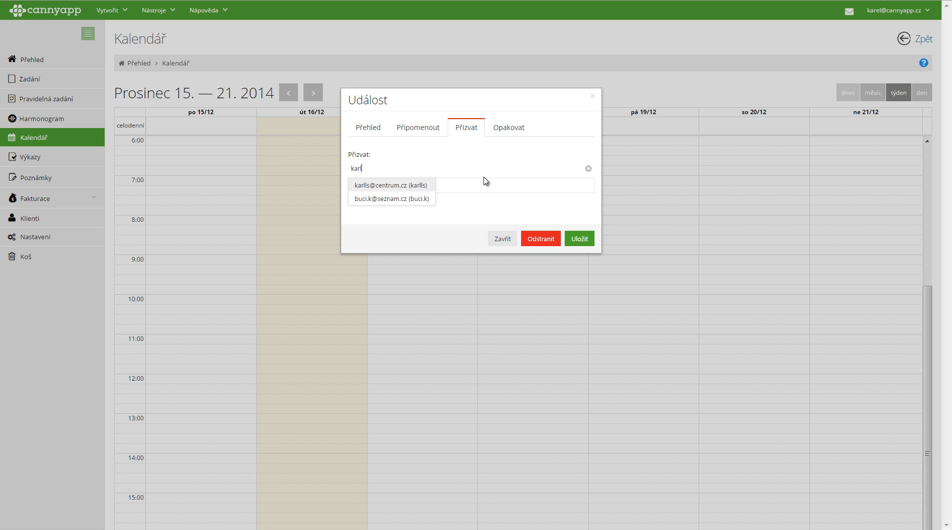
{"action": "left_click", "coordinate": [424, 187]}
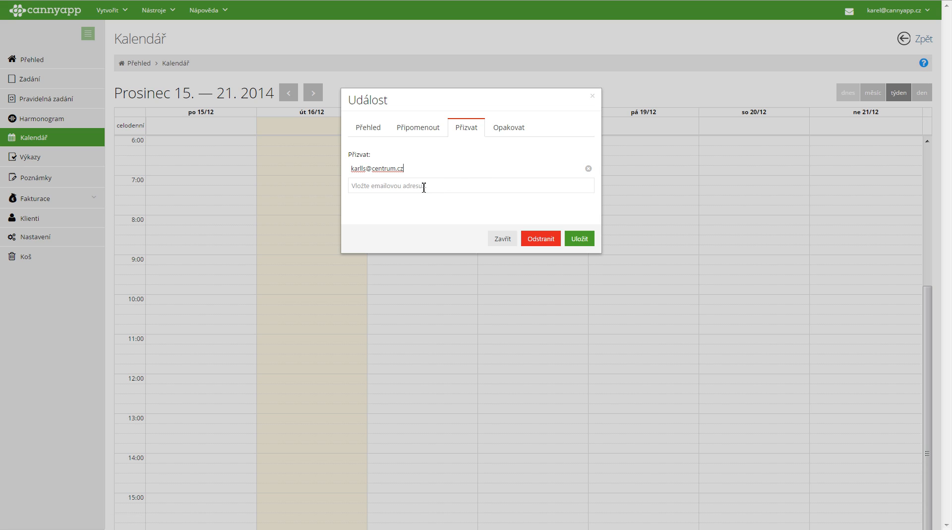
Set the event's repeat interval to 4 days, leaving the end date empty and repetition switched off
{"action": "left_click", "coordinate": [509, 129]}
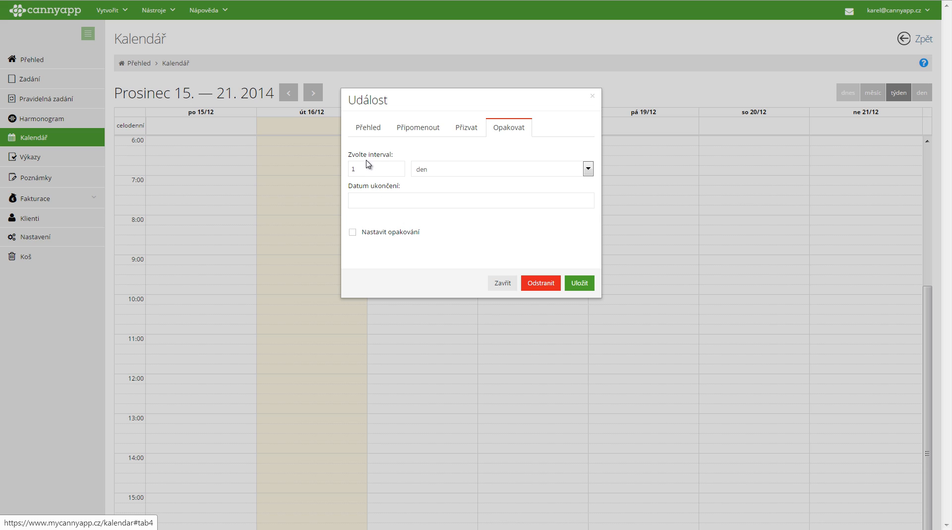
{"action": "left_click", "coordinate": [396, 166]}
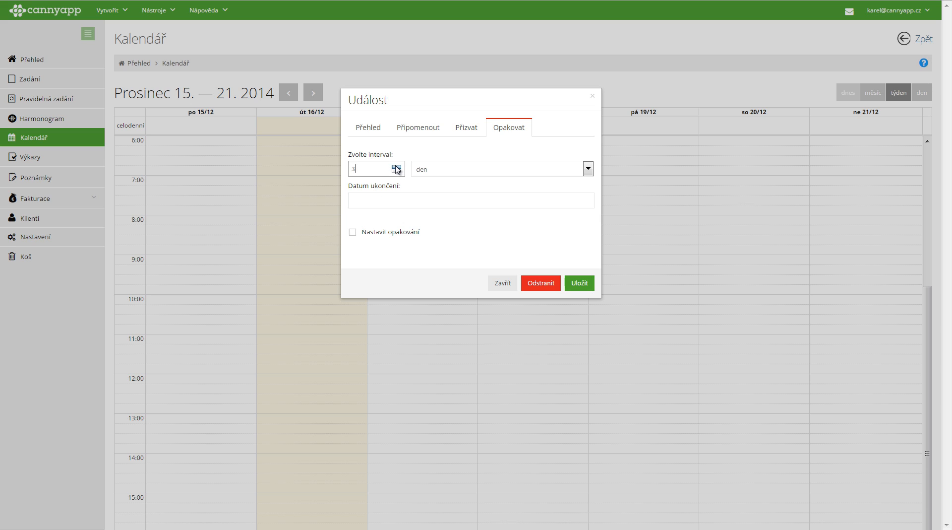
{"action": "left_click", "coordinate": [396, 171]}
{"action": "left_click", "coordinate": [440, 169]}
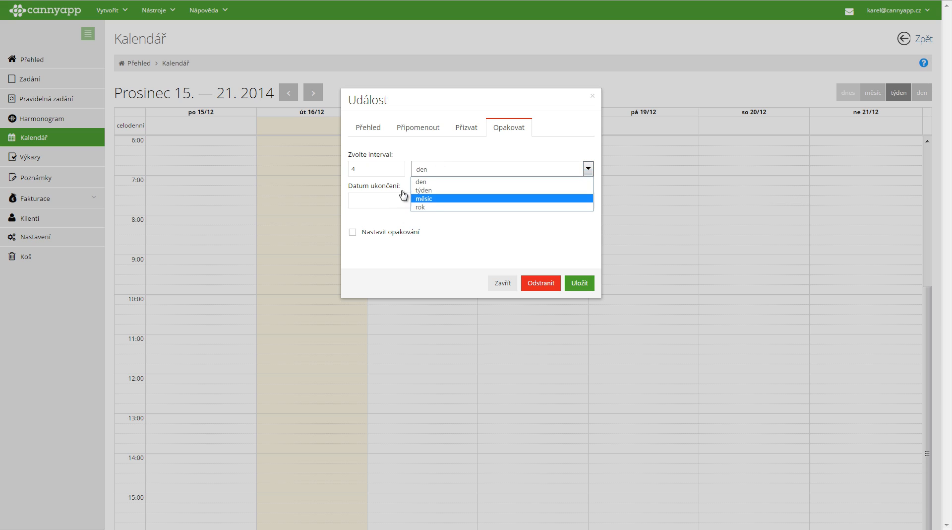
{"action": "left_click", "coordinate": [385, 199]}
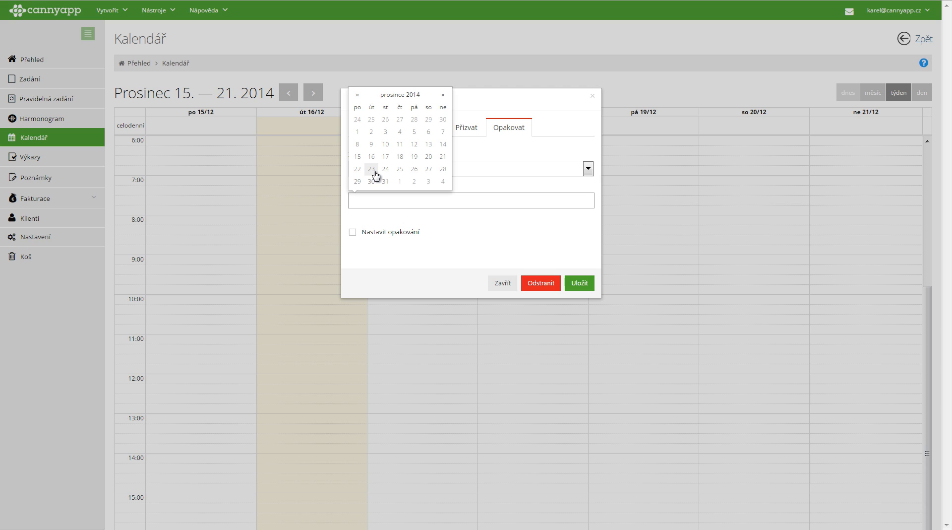
{"action": "left_click", "coordinate": [485, 234]}
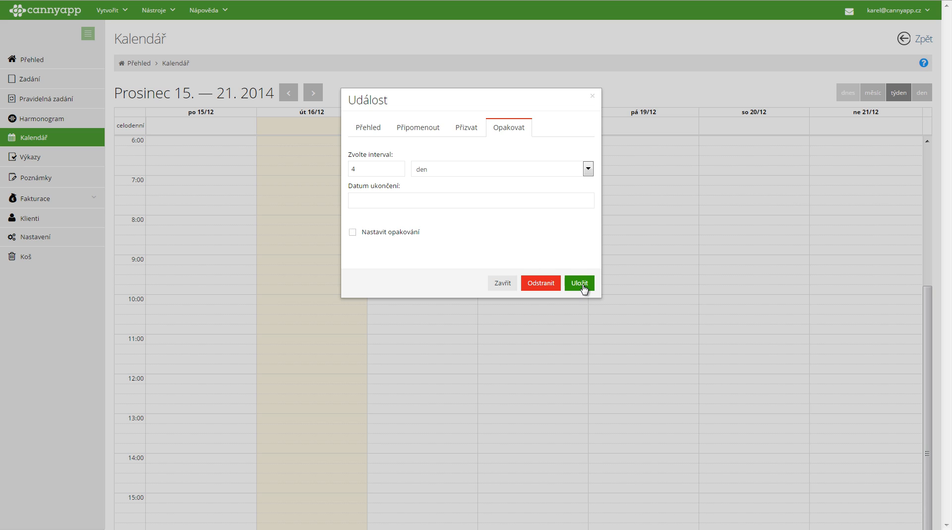
Review the event's overview, reminders and invitation, and save the event
{"action": "left_click", "coordinate": [467, 128]}
{"action": "left_click", "coordinate": [361, 134]}
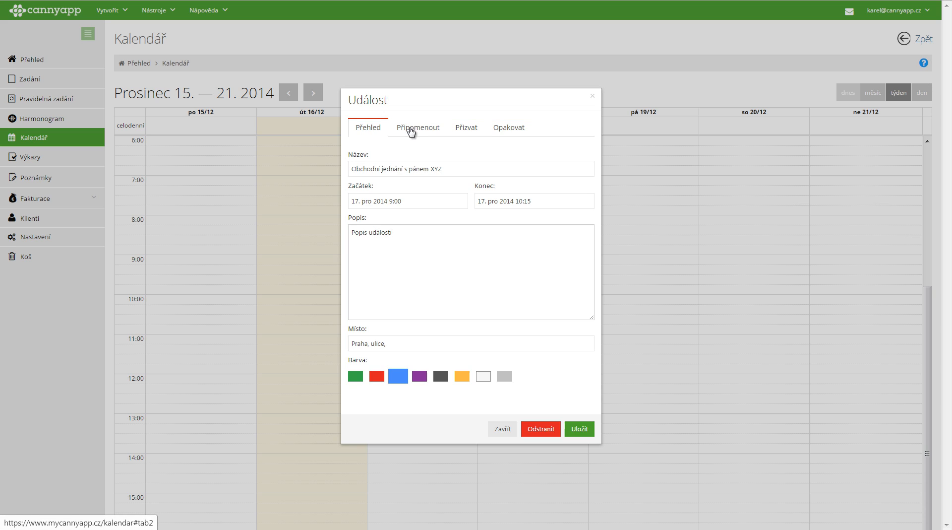
{"action": "left_click", "coordinate": [410, 131]}
{"action": "left_click", "coordinate": [464, 129]}
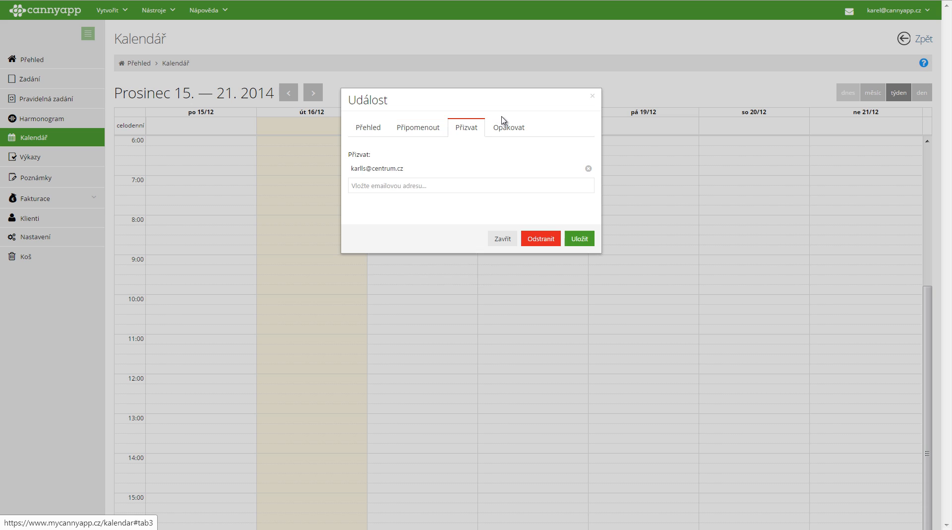
{"action": "left_click", "coordinate": [579, 238]}
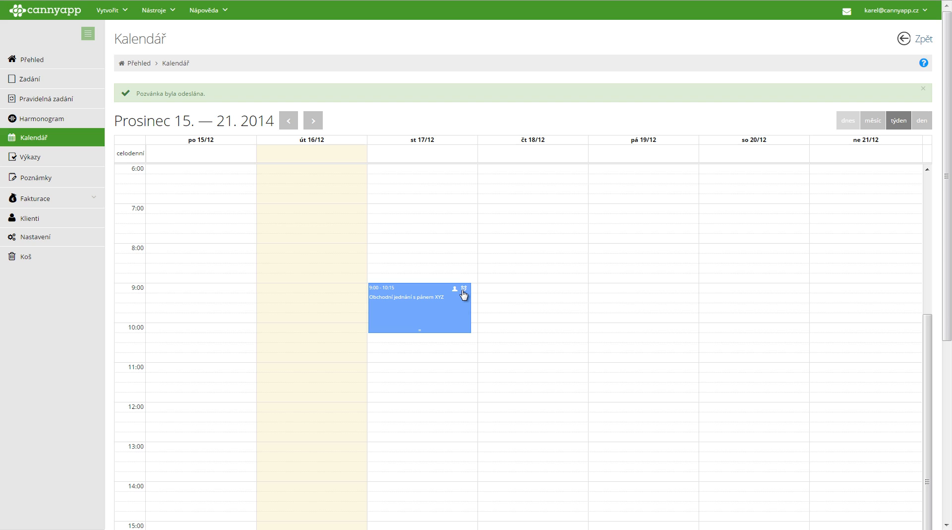
Create another event on Friday 19 December at 9:00 named "Schůzka s panem ABC"
{"action": "left_click", "coordinate": [666, 289]}
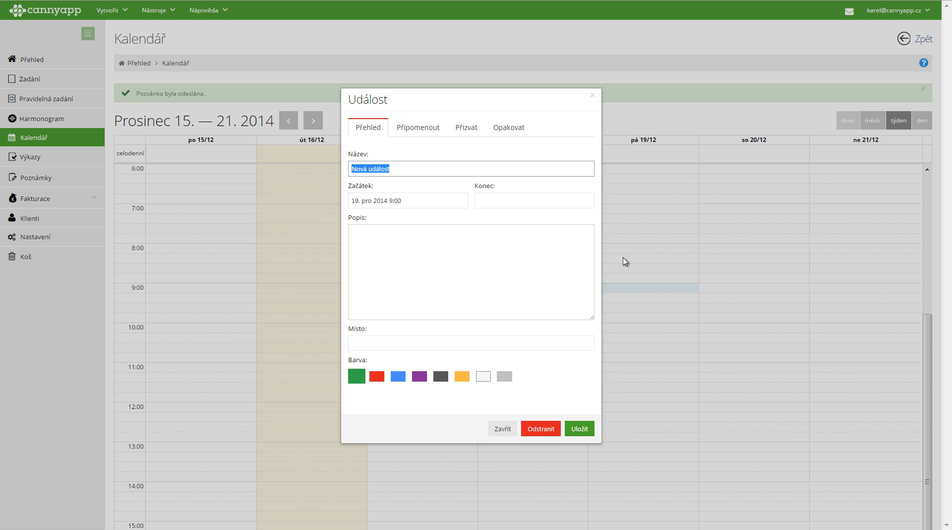
{"action": "type", "text": "Sch"}
{"action": "type", "text": "ůzka s panem ABC"}
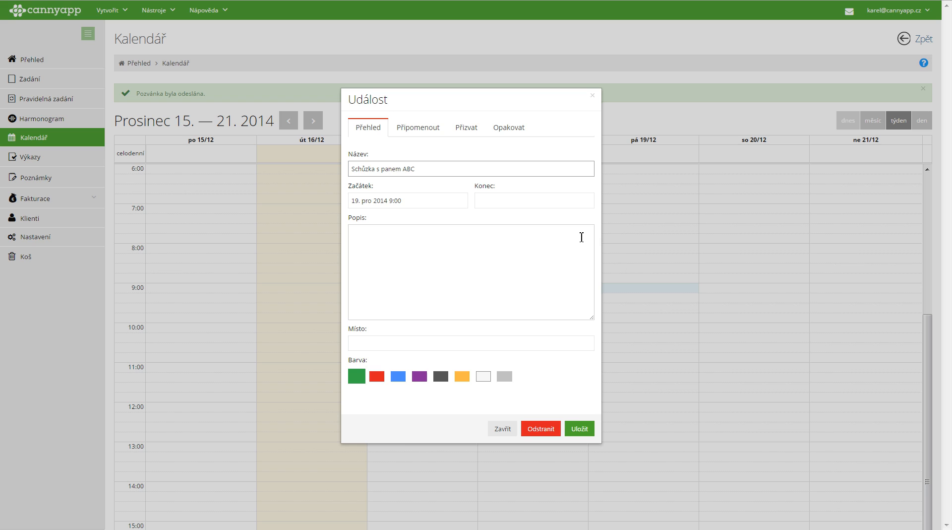
Set the event's end to 19 December 2014 at 14:45 and its colour to red
{"action": "left_click", "coordinate": [503, 199]}
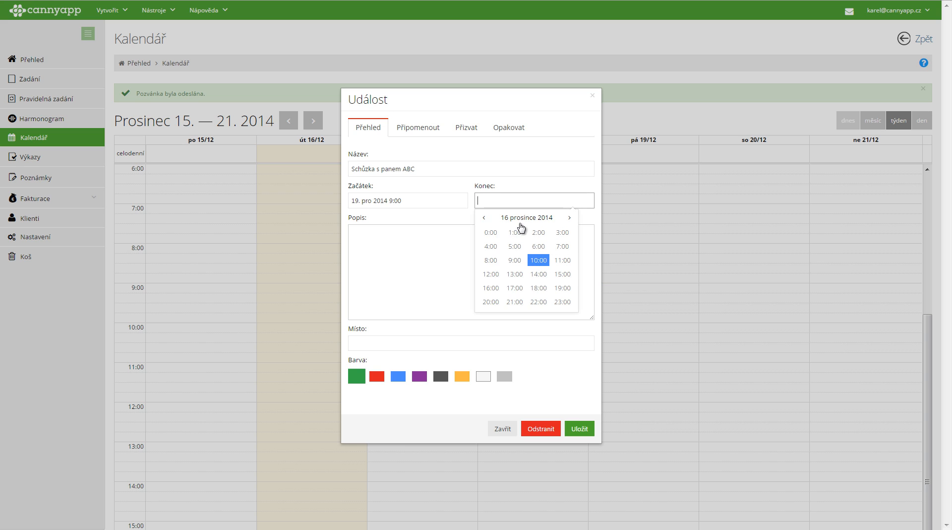
{"action": "left_click", "coordinate": [521, 219]}
{"action": "left_click", "coordinate": [541, 279]}
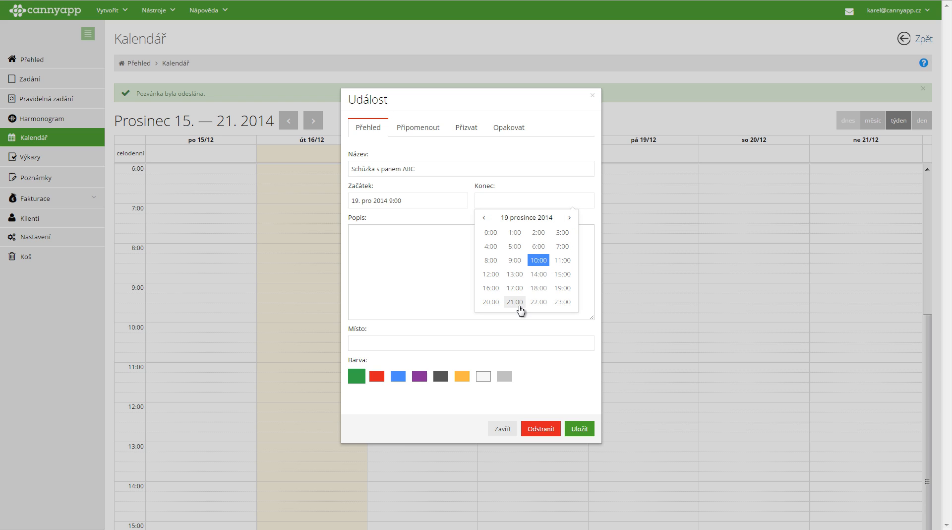
{"action": "left_click", "coordinate": [540, 274]}
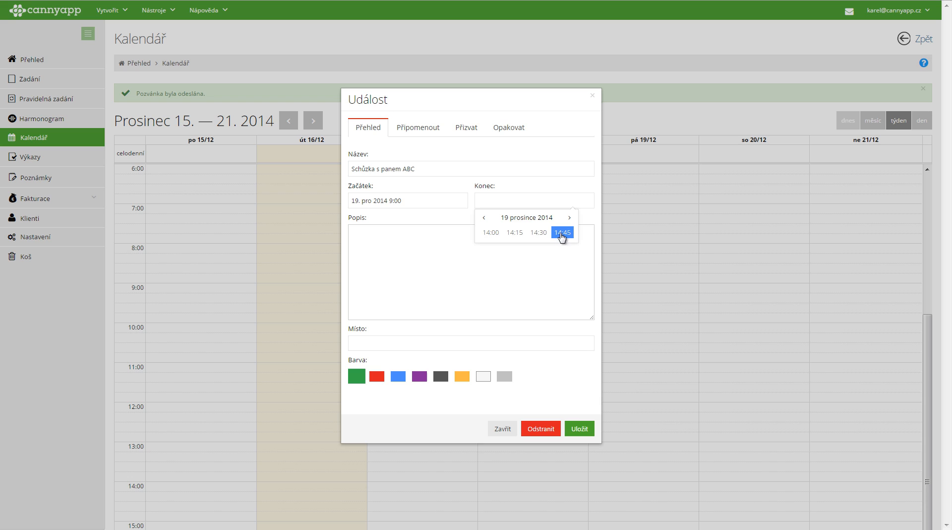
{"action": "left_click", "coordinate": [562, 232]}
{"action": "left_click", "coordinate": [388, 239]}
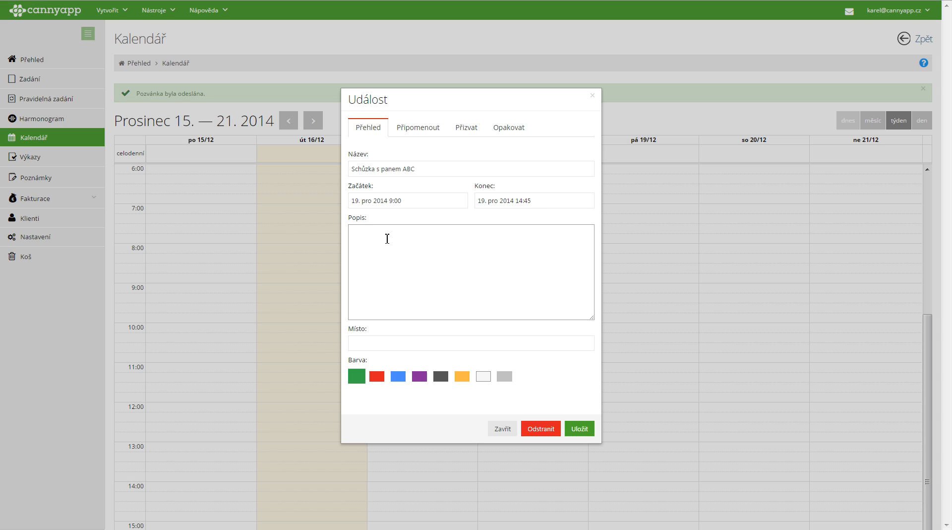
{"action": "left_click", "coordinate": [377, 376]}
Enable a reminder 4 hours before the event starts
{"action": "left_click", "coordinate": [417, 131]}
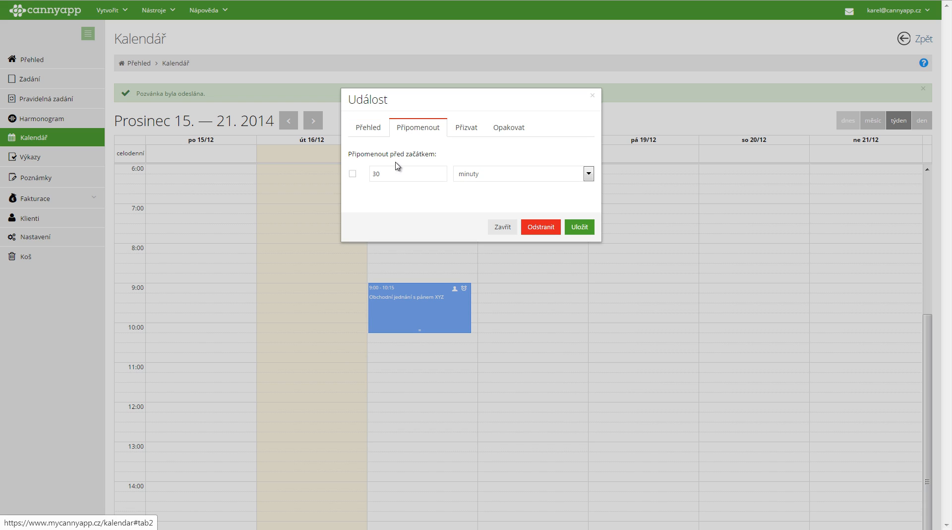
{"action": "left_click", "coordinate": [352, 174]}
{"action": "double_click", "coordinate": [393, 173]}
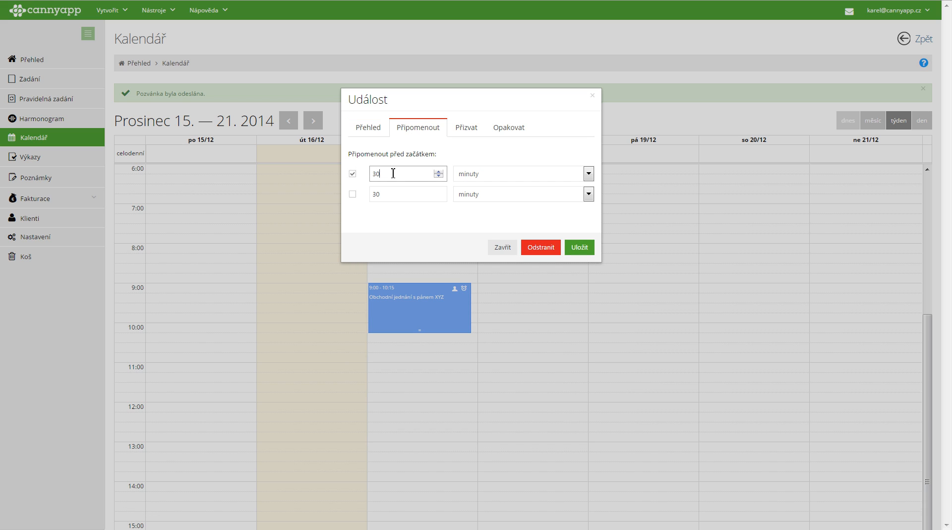
{"action": "type", "text": "4"}
{"action": "left_click", "coordinate": [517, 179]}
{"action": "left_click", "coordinate": [493, 200]}
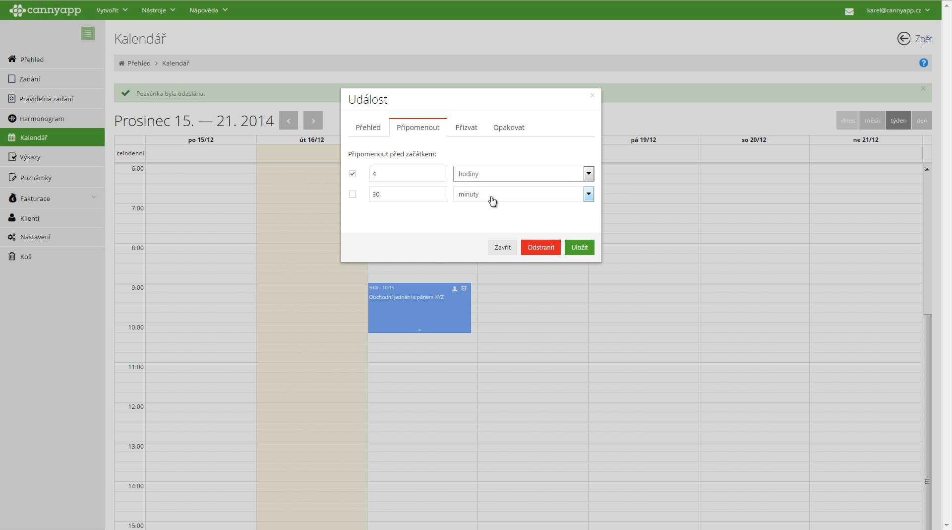
Turn on repetition every 1 day until 21 December 2014, without inviting anyone, and save the event
{"action": "left_click", "coordinate": [467, 130]}
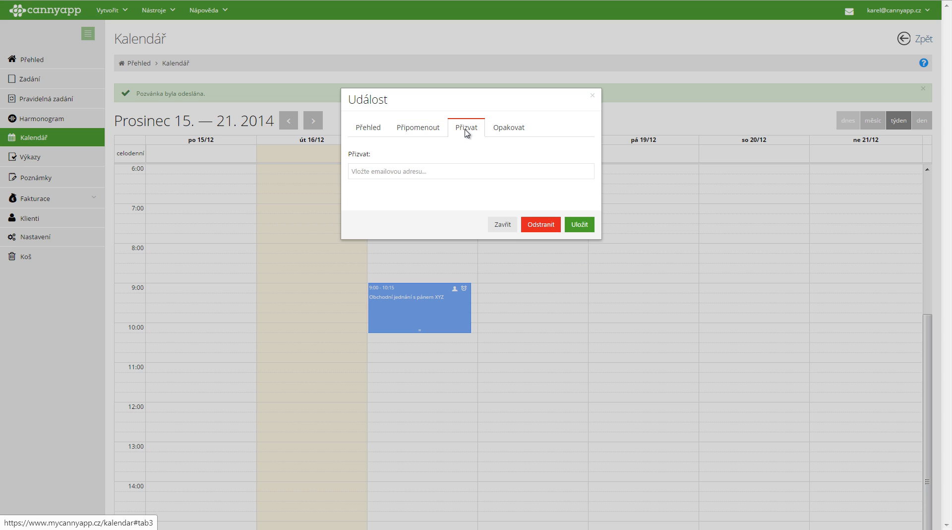
{"action": "left_click", "coordinate": [511, 129]}
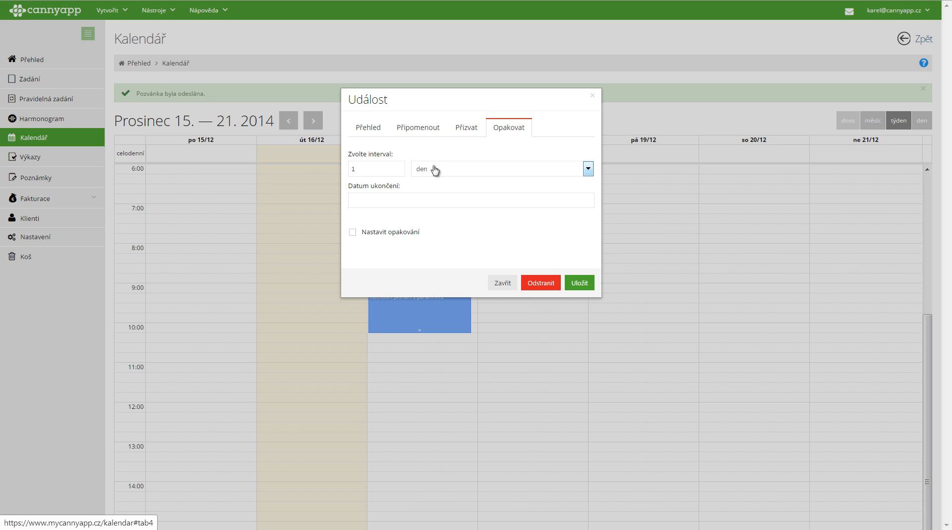
{"action": "left_click", "coordinate": [410, 200]}
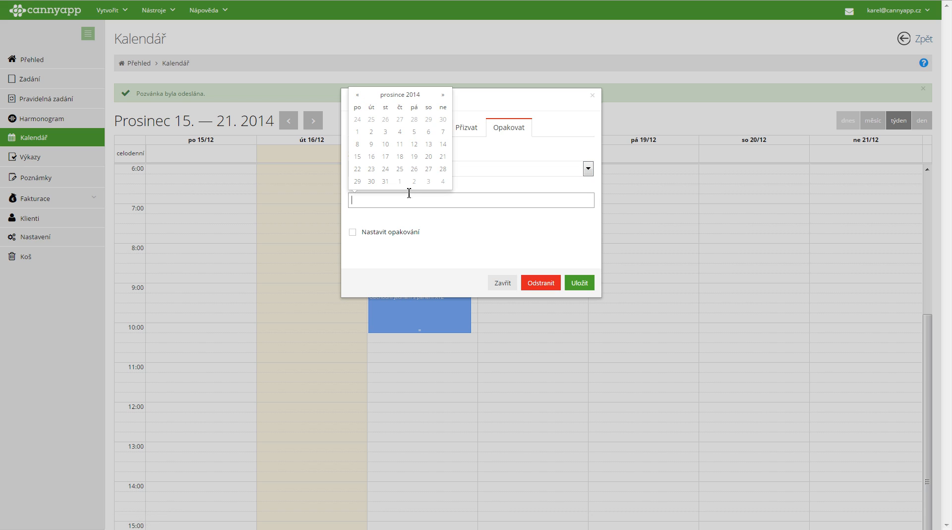
{"action": "left_click", "coordinate": [439, 158]}
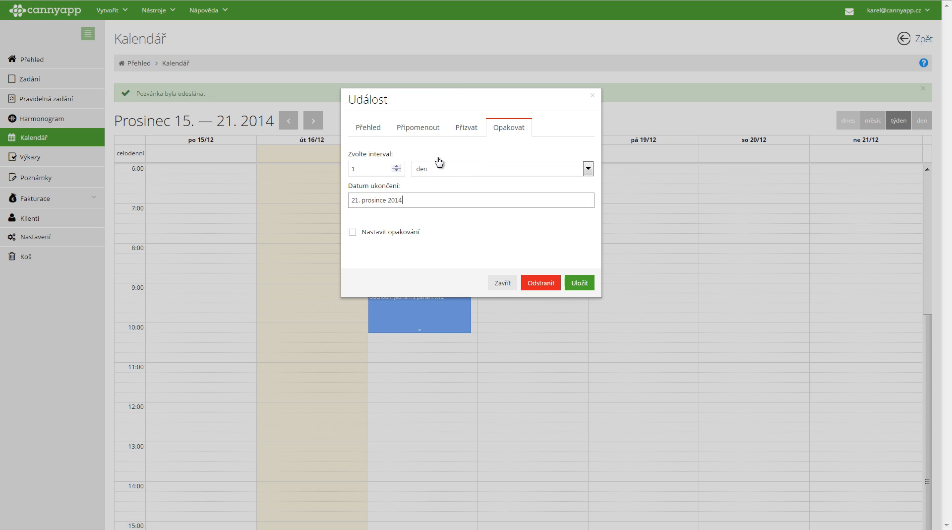
{"action": "left_click", "coordinate": [353, 233]}
{"action": "left_click", "coordinate": [578, 283]}
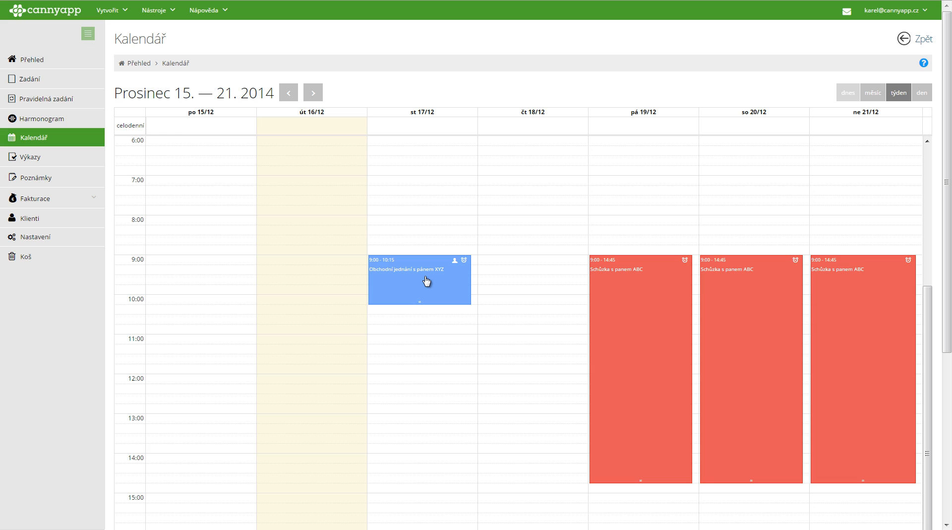
Move the event "Obchodní jednání s pánem XYZ" to Thursday 18 December at 6:45 and extend its end to 12:45
{"action": "left_click_drag", "start_coordinate": [426, 281], "coordinate": [504, 190]}
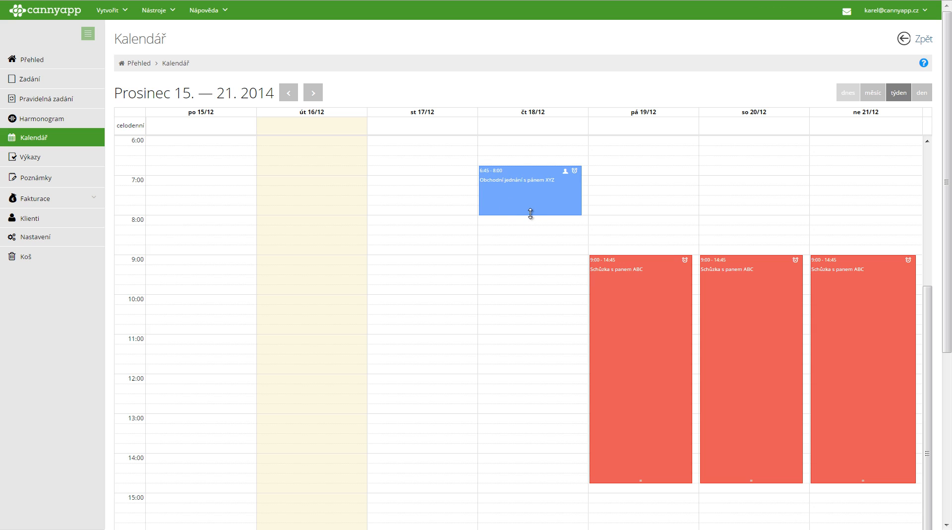
{"action": "left_click_drag", "start_coordinate": [530, 214], "coordinate": [526, 402]}
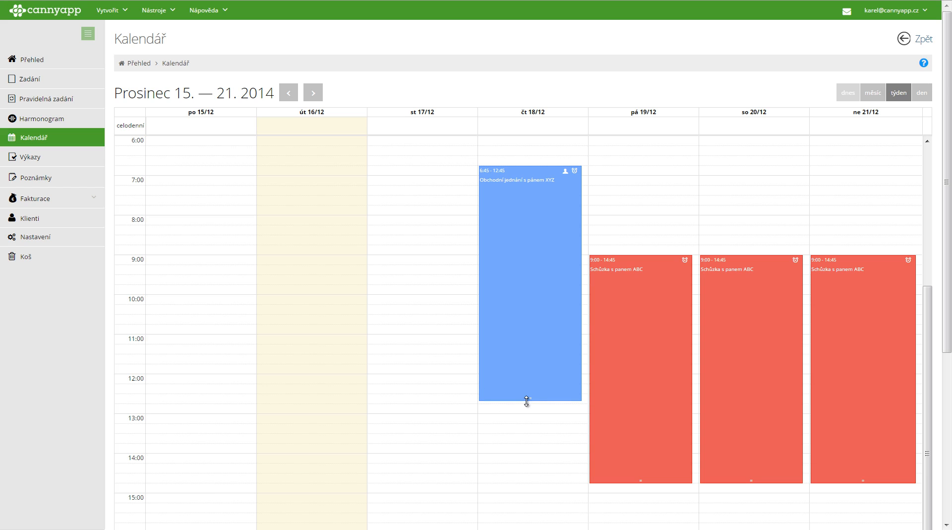
{"action": "left_click_drag", "start_coordinate": [527, 402], "coordinate": [527, 401]}
Add "upravy" to the end of the location of the event on 18 December and save it
{"action": "left_click", "coordinate": [533, 271]}
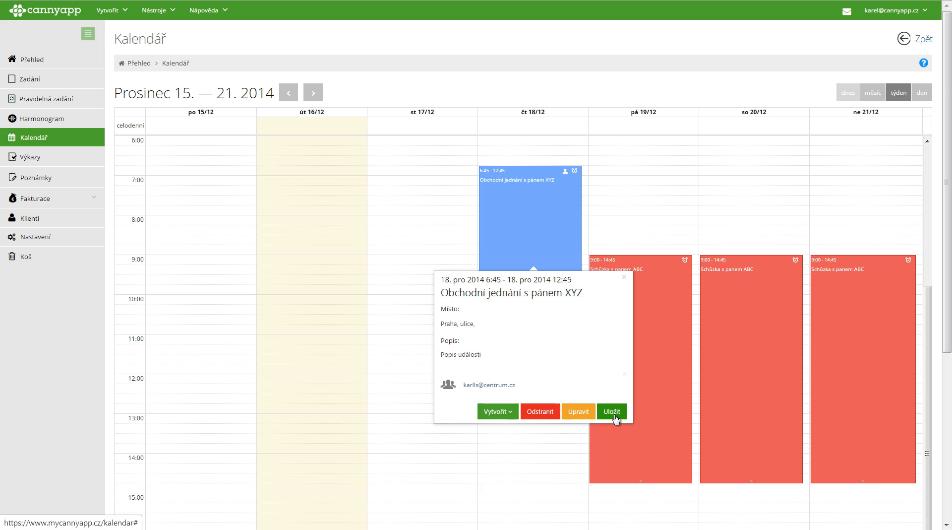
{"action": "left_click", "coordinate": [481, 323]}
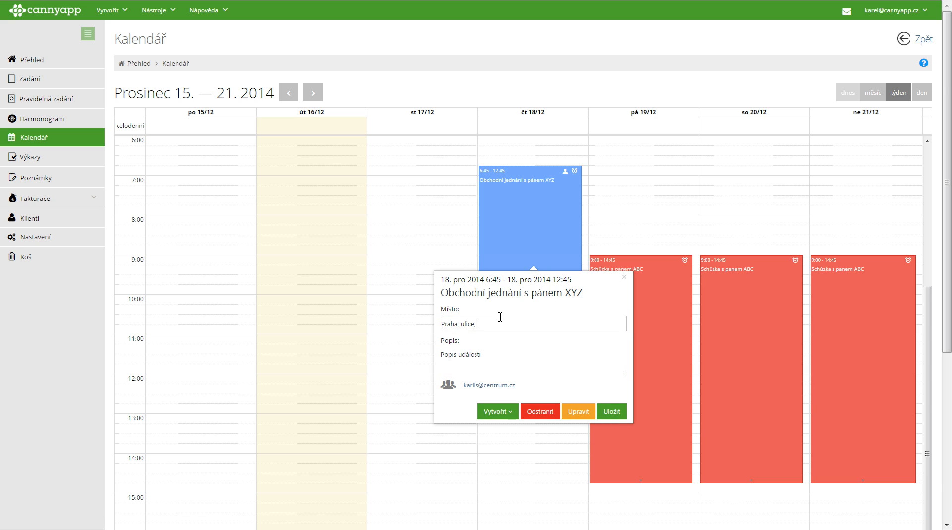
{"action": "type", "text": "upravy"}
{"action": "left_click", "coordinate": [613, 412]}
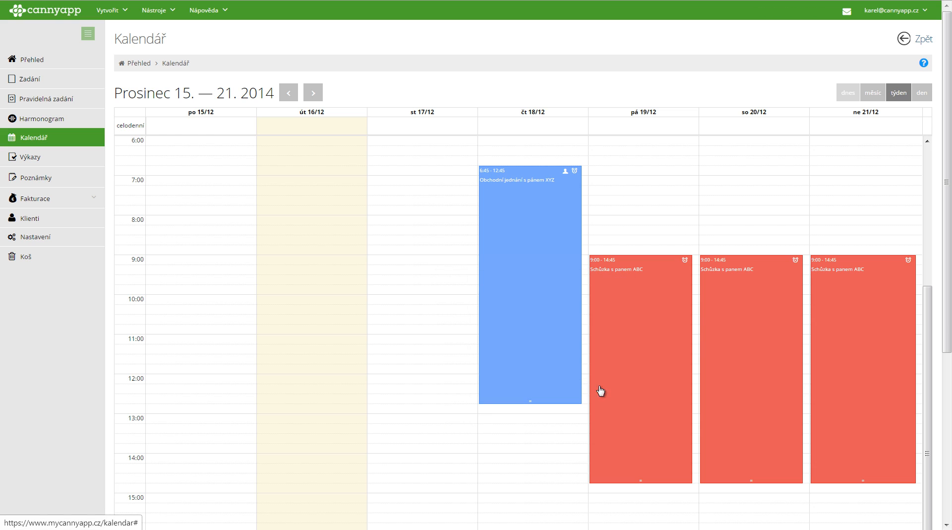
Open the full editor of the event on 18 December, review its repetition, invitation and reminder settings, and save it
{"action": "left_click", "coordinate": [523, 243]}
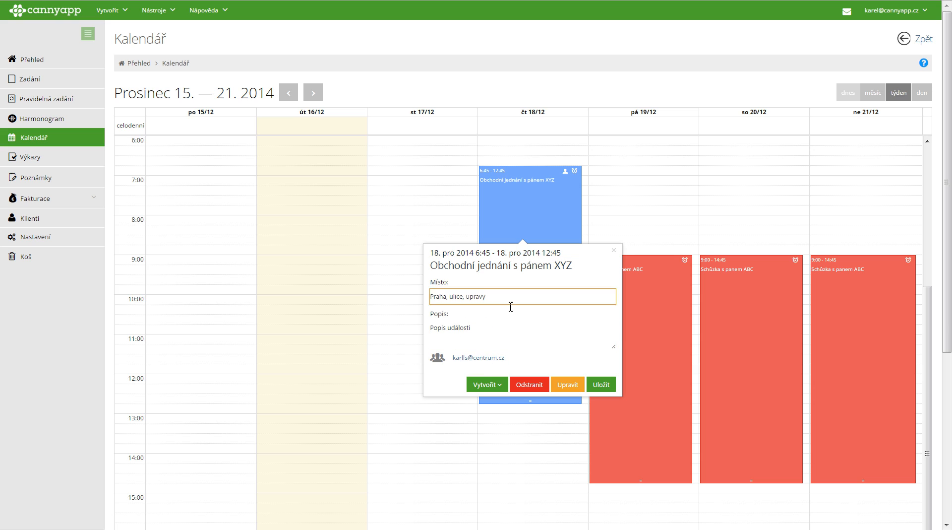
{"action": "left_click", "coordinate": [568, 387]}
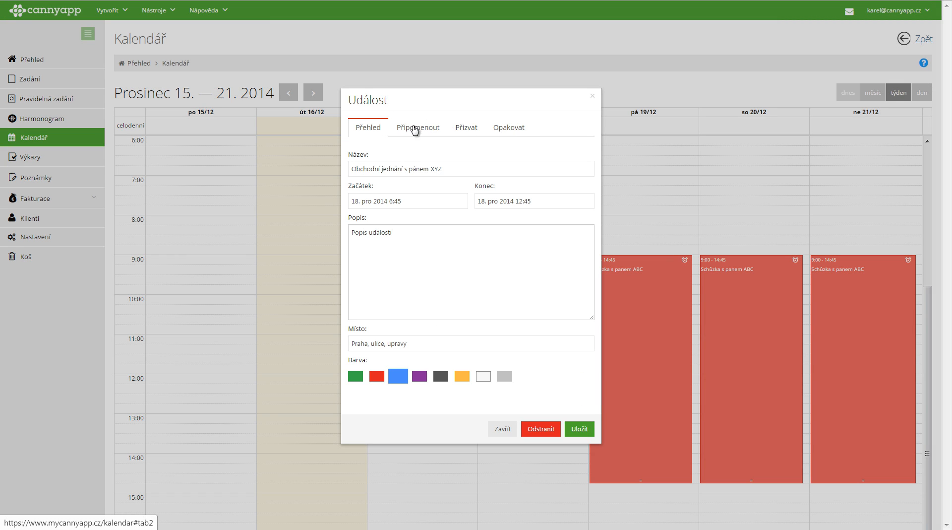
{"action": "left_click", "coordinate": [511, 130]}
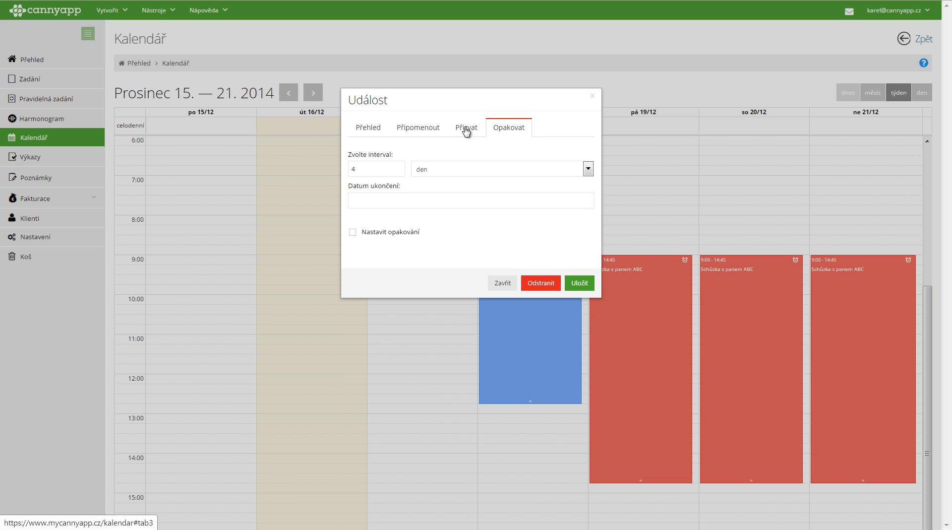
{"action": "left_click", "coordinate": [467, 130]}
{"action": "left_click", "coordinate": [420, 130]}
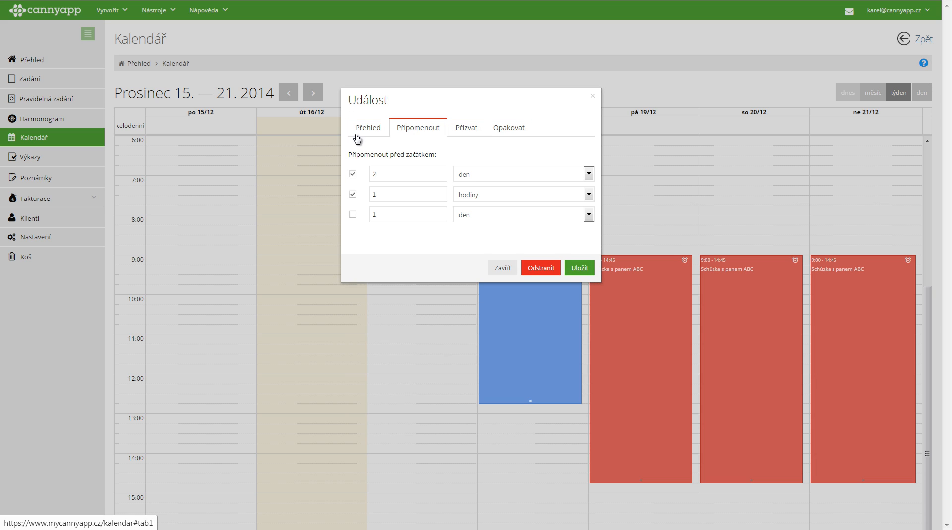
{"action": "left_click", "coordinate": [466, 128]}
{"action": "left_click", "coordinate": [507, 130]}
{"action": "left_click", "coordinate": [424, 128]}
{"action": "left_click", "coordinate": [587, 270]}
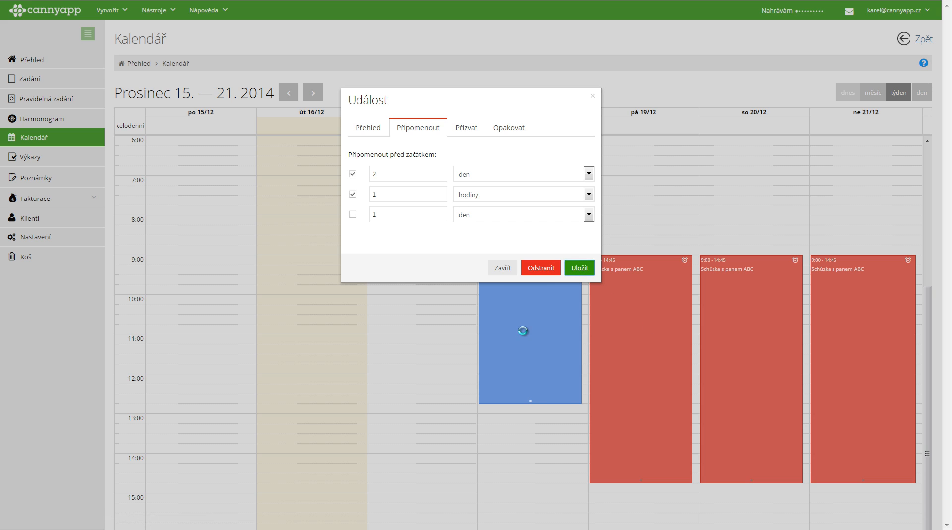
Create a task from the event on 18 December with the prefilled details, leaving the client empty, and check the task list
{"action": "left_click", "coordinate": [537, 284]}
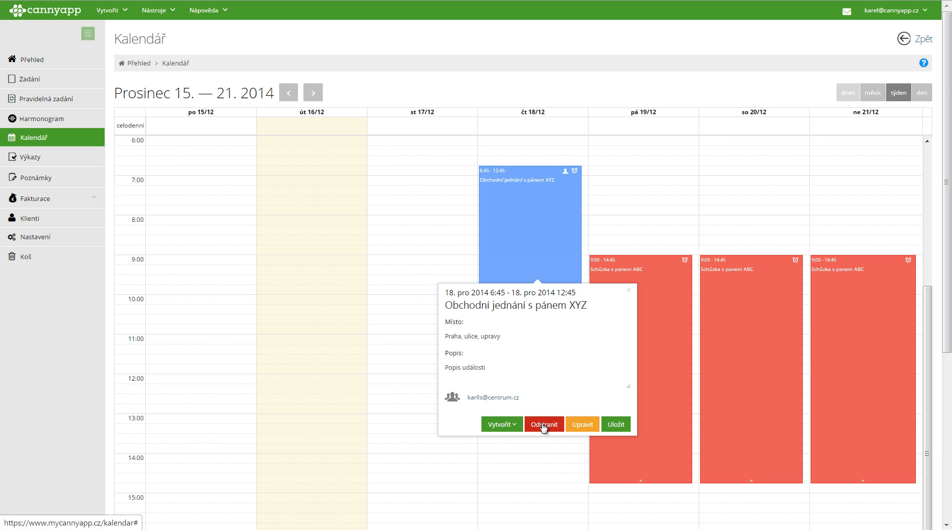
{"action": "left_click", "coordinate": [519, 424]}
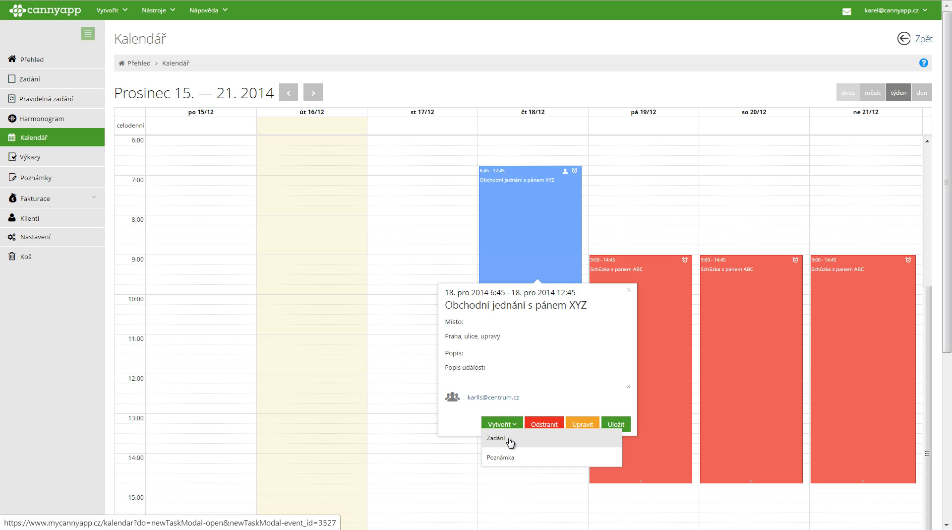
{"action": "left_click", "coordinate": [509, 440]}
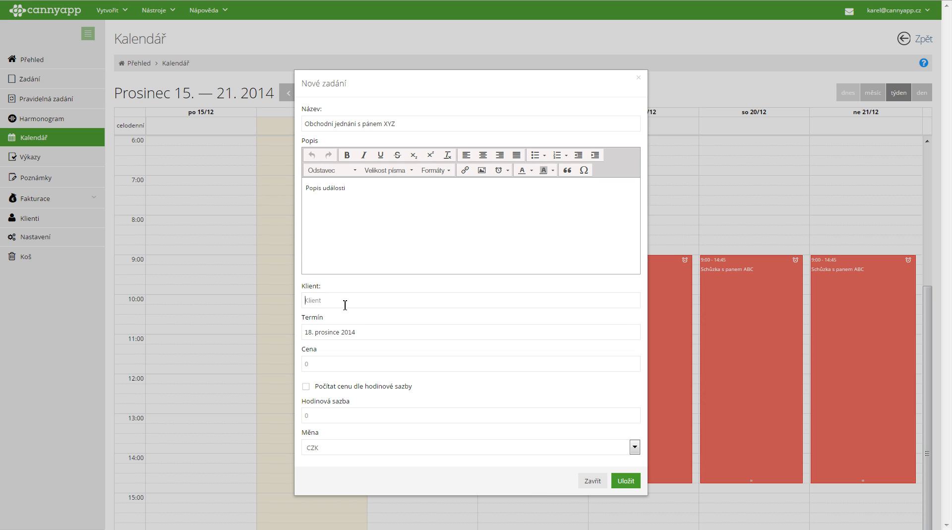
{"action": "left_click", "coordinate": [345, 305]}
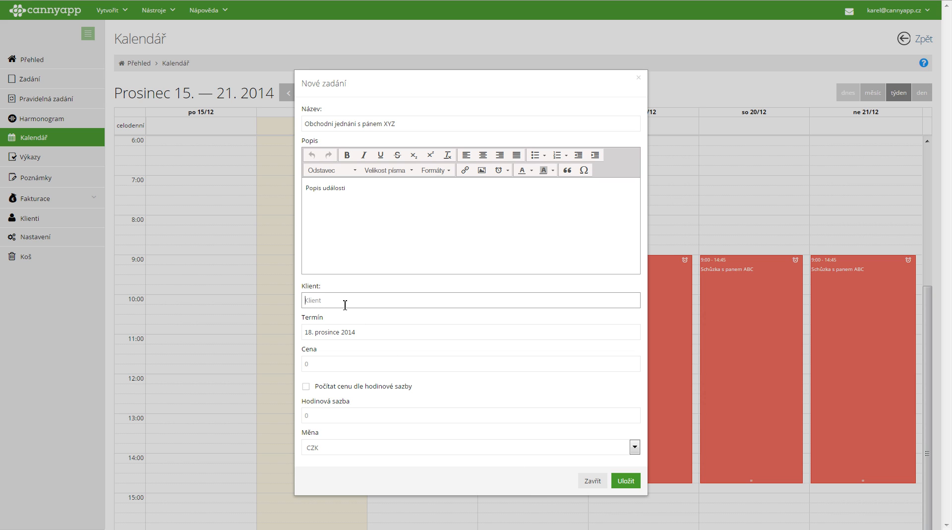
{"action": "left_click", "coordinate": [625, 481]}
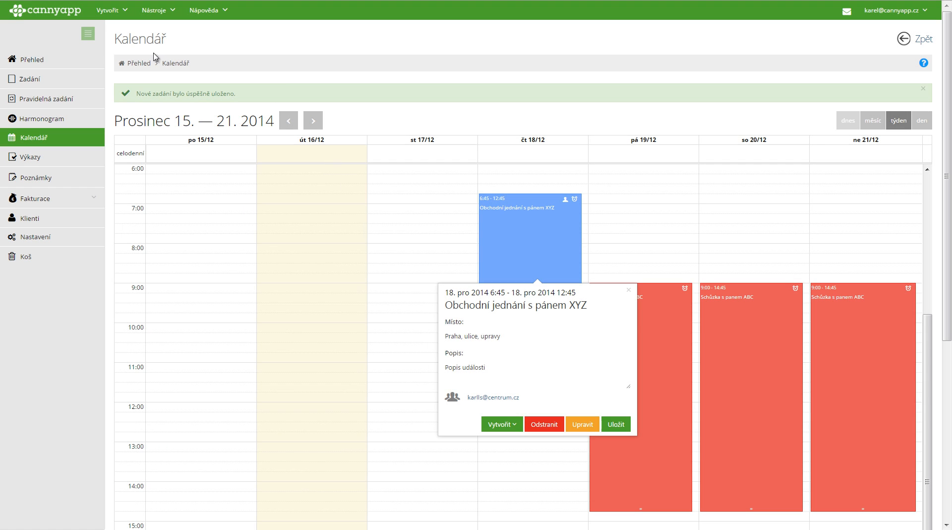
{"action": "left_click", "coordinate": [49, 82]}
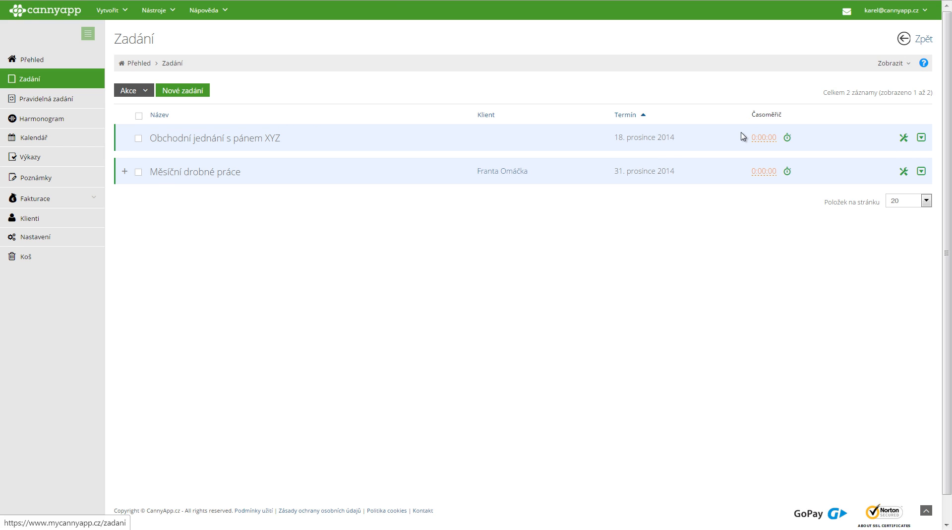
Return to the calendar and create a note from the event on 18 December, saving it with the prefilled title and text
{"action": "left_click", "coordinate": [45, 139]}
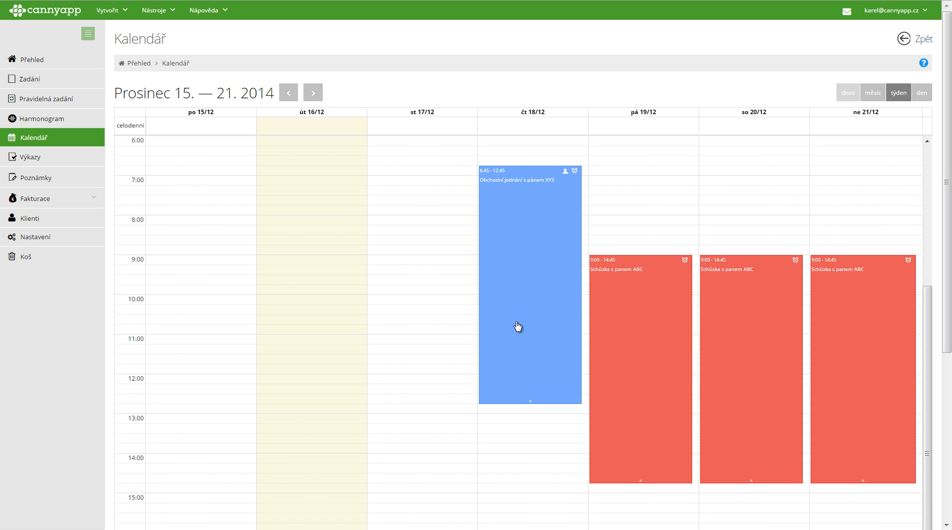
{"action": "left_click", "coordinate": [517, 325]}
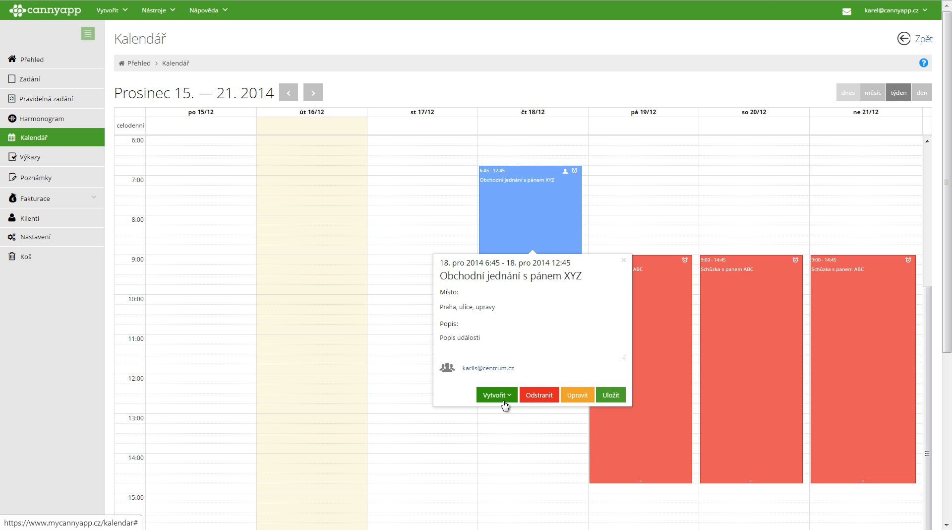
{"action": "left_click", "coordinate": [504, 402]}
{"action": "left_click", "coordinate": [493, 430]}
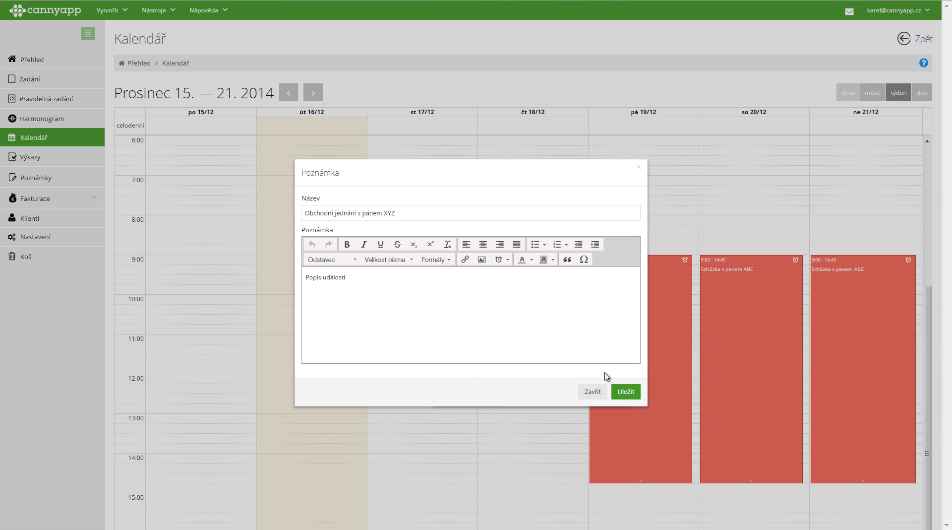
{"action": "left_click", "coordinate": [624, 392]}
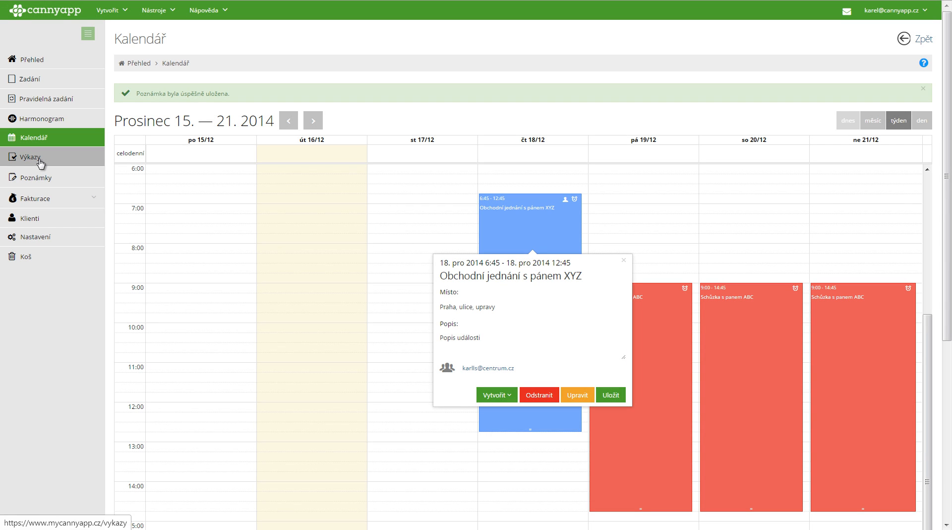
Create a new note in the notes section and title it "Název poznámky"
{"action": "left_click", "coordinate": [42, 179]}
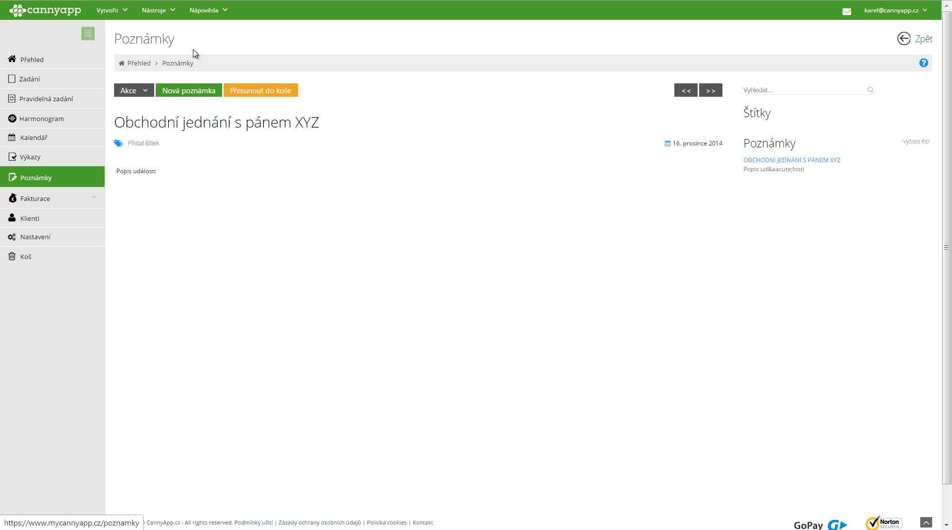
{"action": "left_click", "coordinate": [204, 96]}
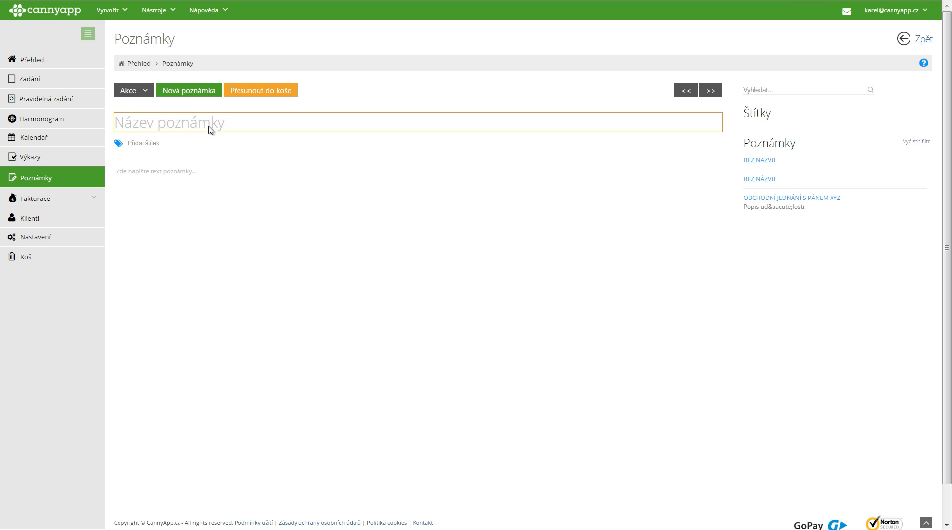
{"action": "type", "text": "Název po"}
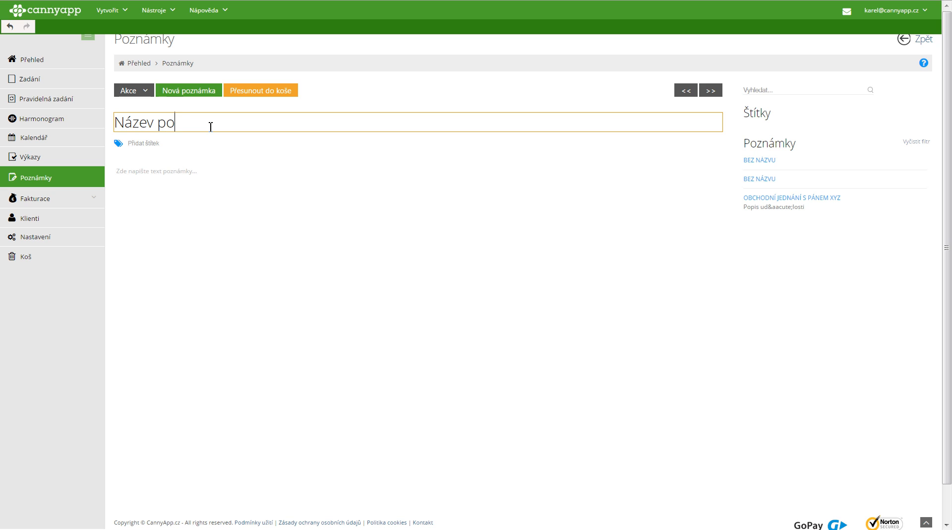
{"action": "type", "text": "známky"}
Tag the new note with "štítek" and "štítek2" and enter "text poznámky" as its text
{"action": "left_click", "coordinate": [150, 144]}
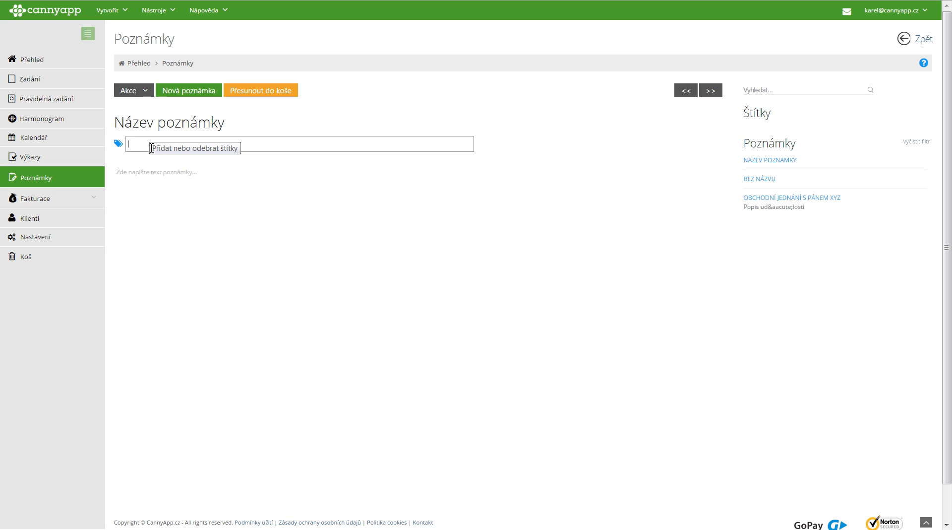
{"action": "type", "text": "ští"}
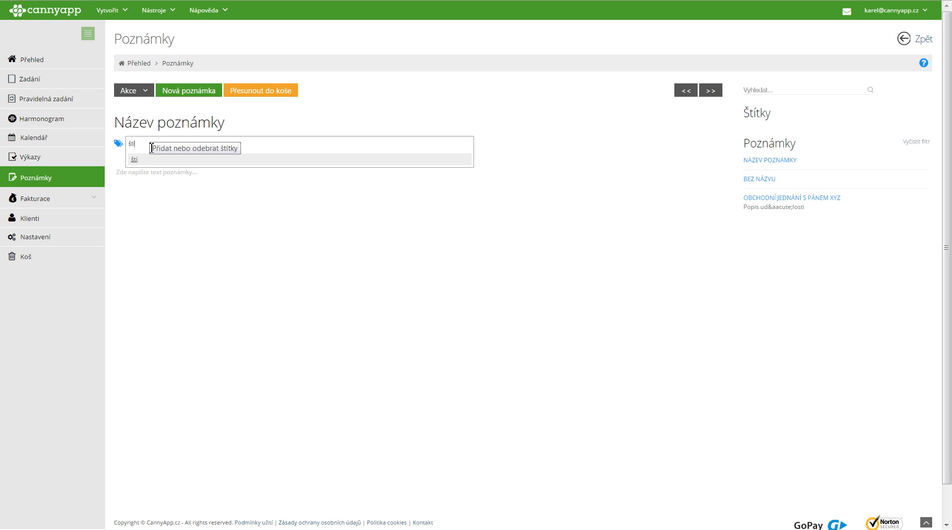
{"action": "type", "text": "tek"}
{"action": "key", "text": "Return"}
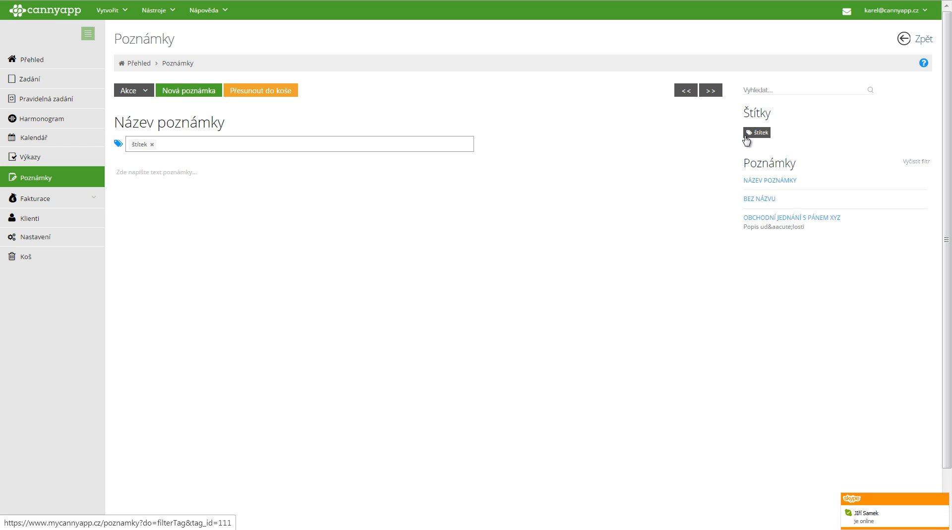
{"action": "left_click", "coordinate": [252, 146]}
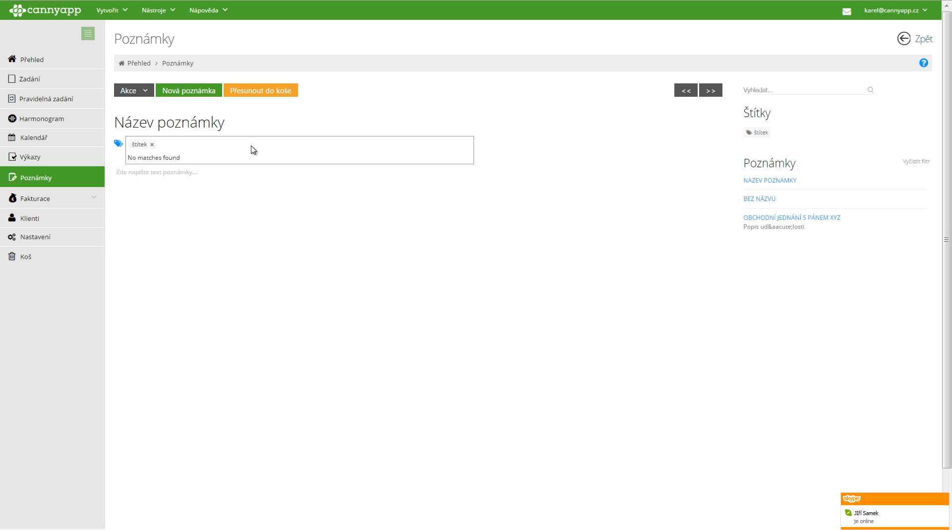
{"action": "type", "text": "štítek2"}
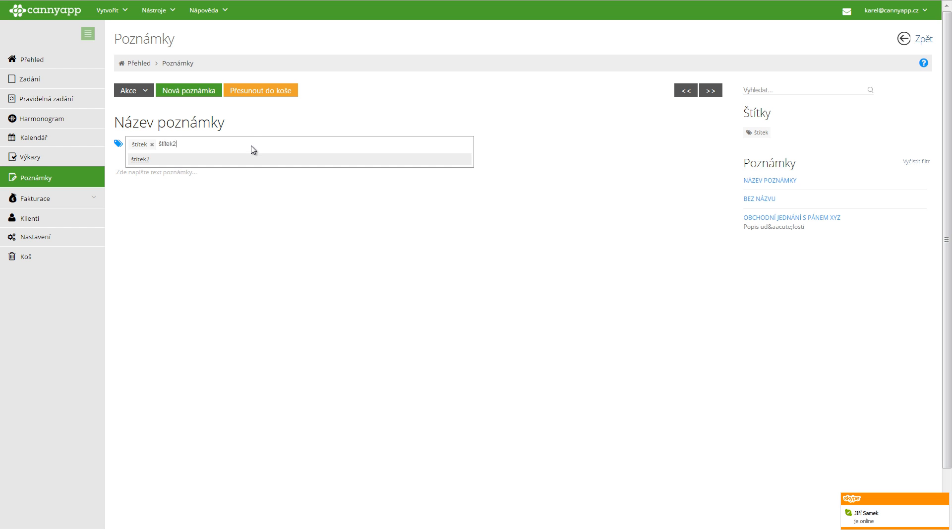
{"action": "key", "text": "Return"}
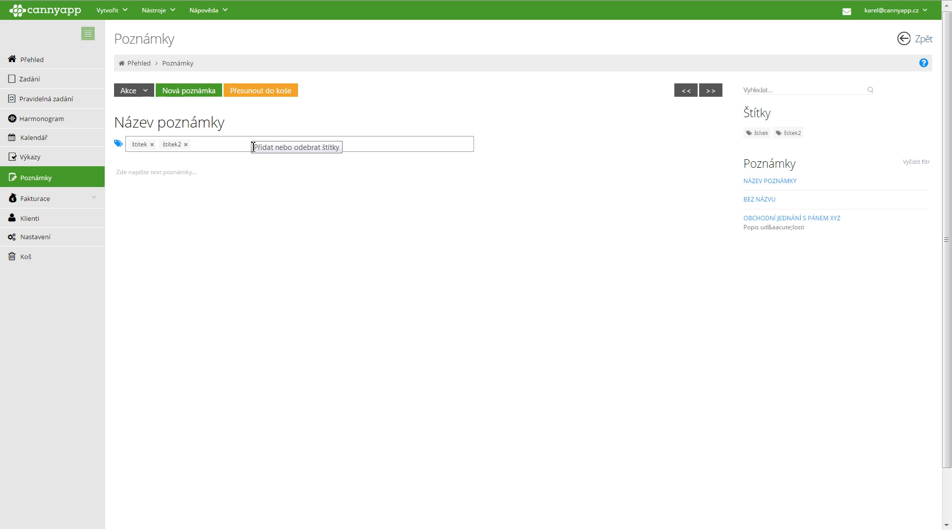
{"action": "left_click", "coordinate": [218, 180]}
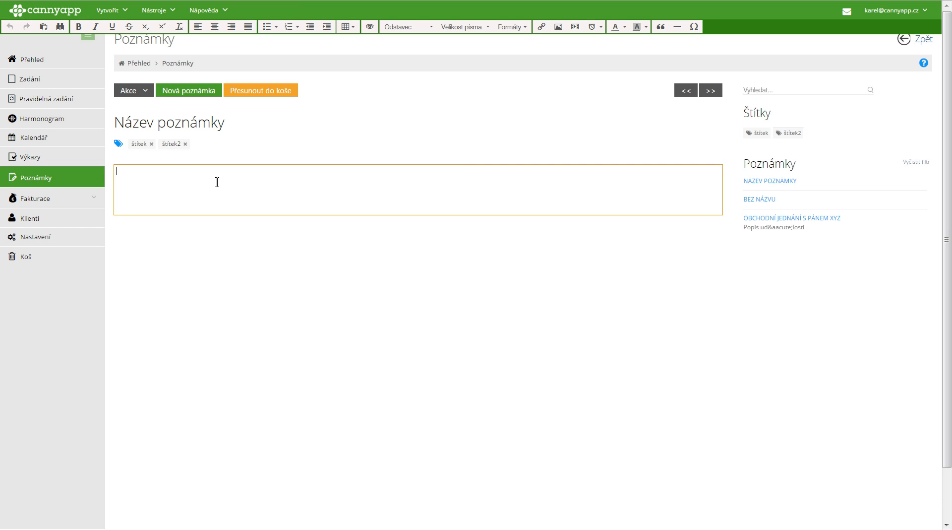
{"action": "type", "text": "text poznámky"}
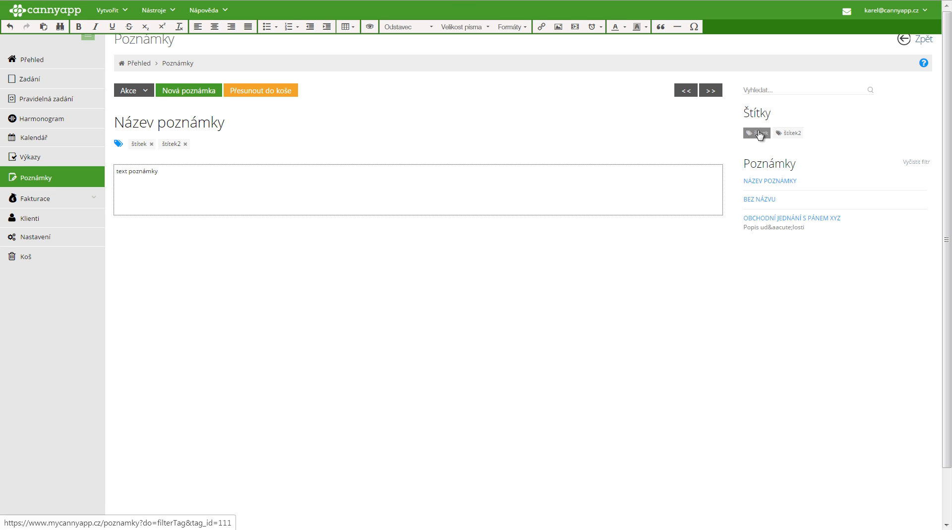
Filter the notes by the tags "štítek" and "štítek2" in turn and clear the filter
{"action": "left_click", "coordinate": [790, 134]}
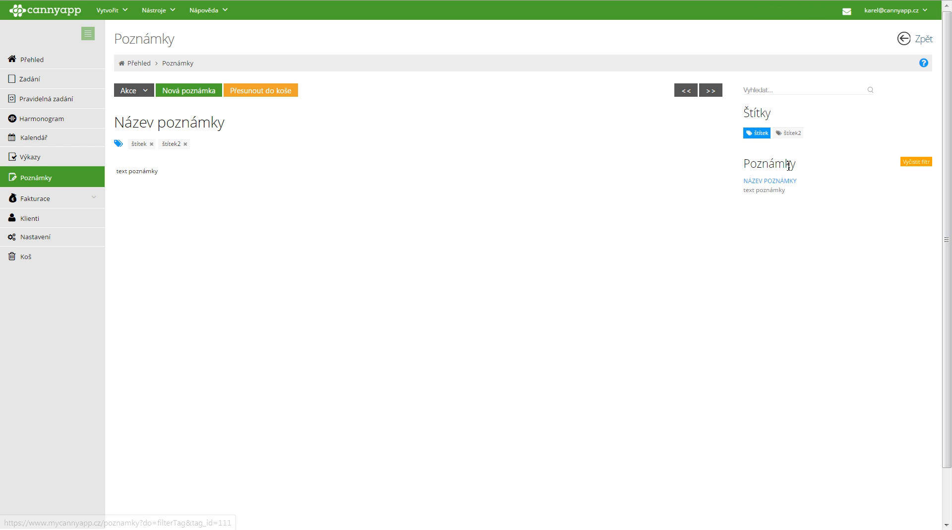
{"action": "left_click", "coordinate": [789, 134]}
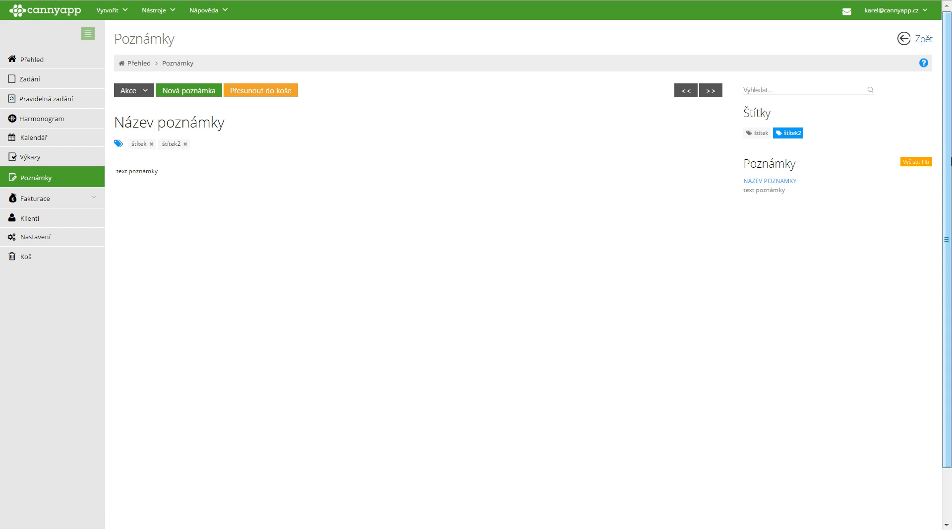
{"action": "left_click", "coordinate": [918, 163]}
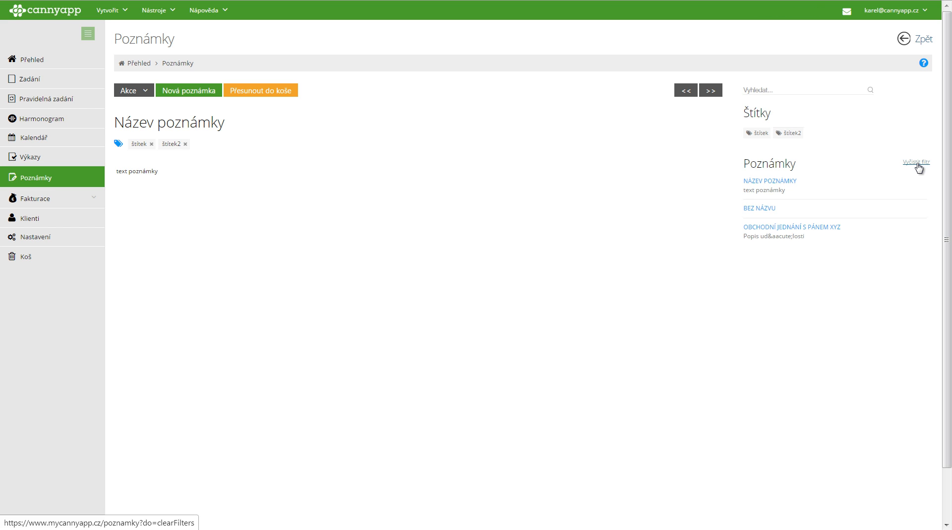
Create a task from the note "Název poznámky" with the prefilled details, save it and check the task list
{"action": "left_click", "coordinate": [147, 94]}
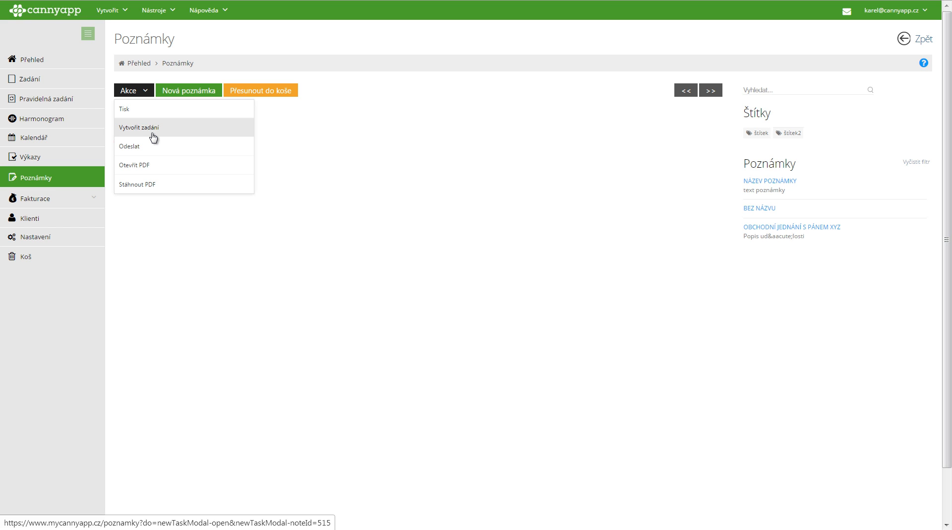
{"action": "left_click", "coordinate": [779, 187]}
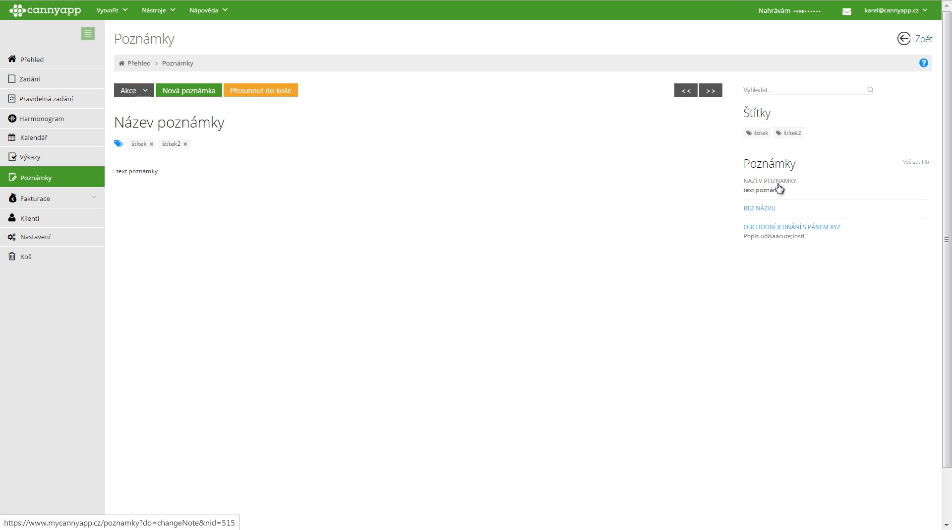
{"action": "left_click", "coordinate": [144, 94]}
{"action": "left_click", "coordinate": [141, 125]}
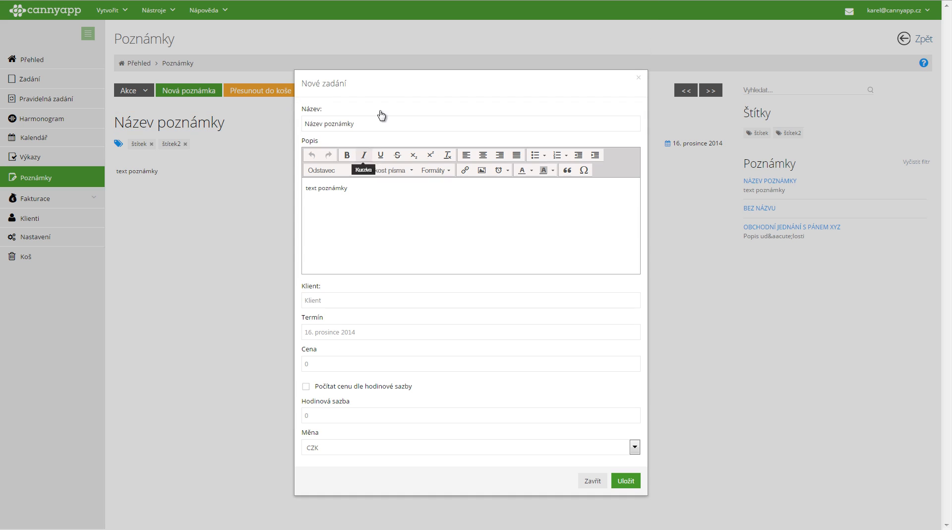
{"action": "left_click", "coordinate": [625, 481]}
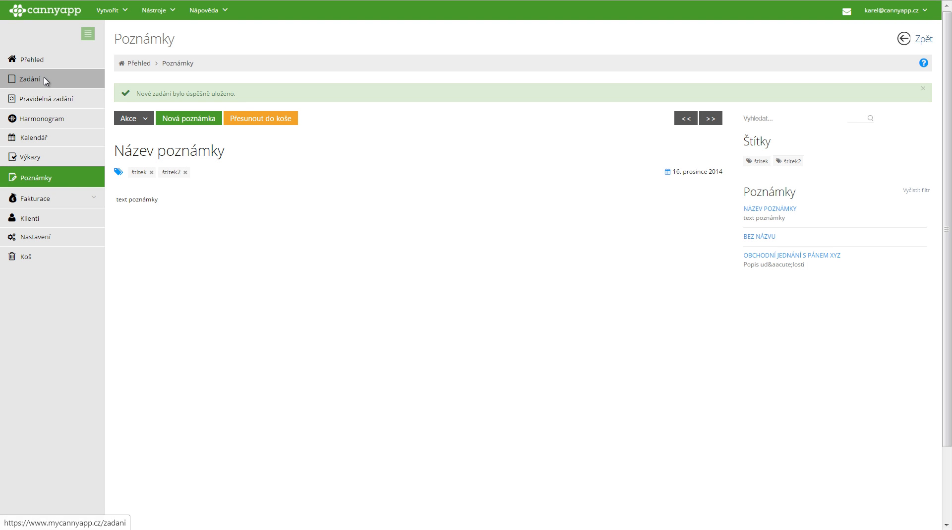
{"action": "left_click", "coordinate": [45, 81]}
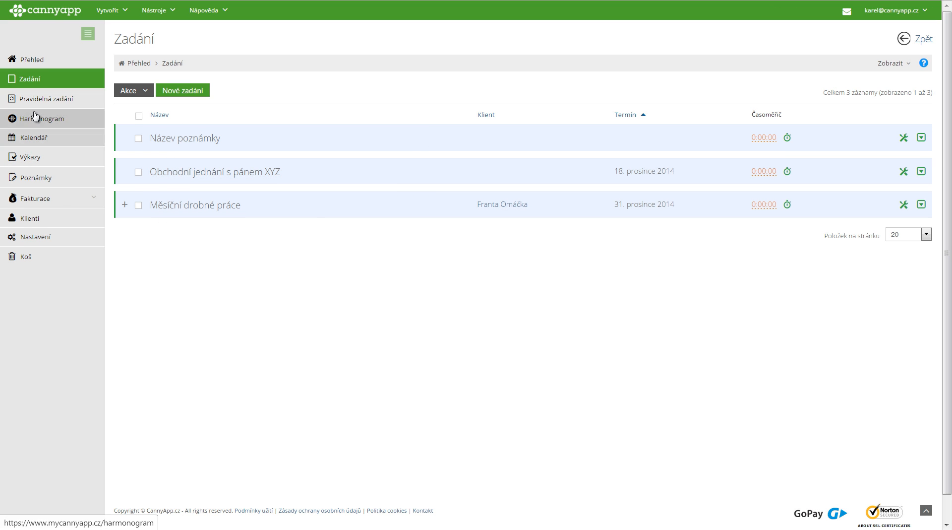
Return to the notes, page through them to "Obchodní jednání s pánem XYZ" and move that note to the trash
{"action": "left_click", "coordinate": [35, 181]}
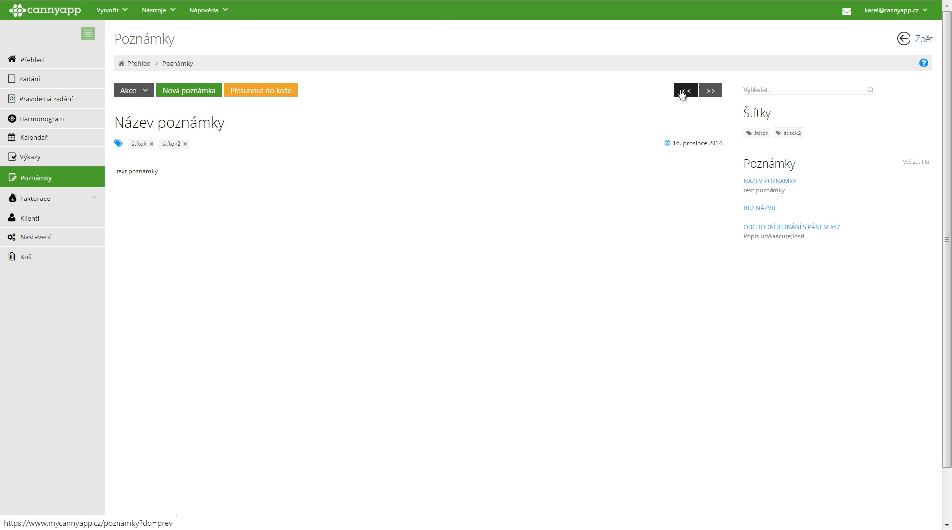
{"action": "left_click", "coordinate": [708, 99]}
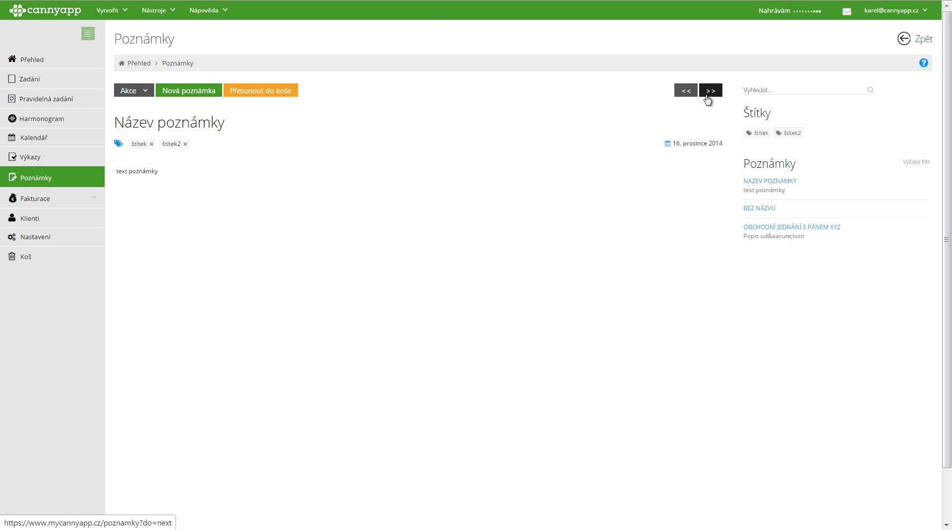
{"action": "left_click", "coordinate": [713, 91]}
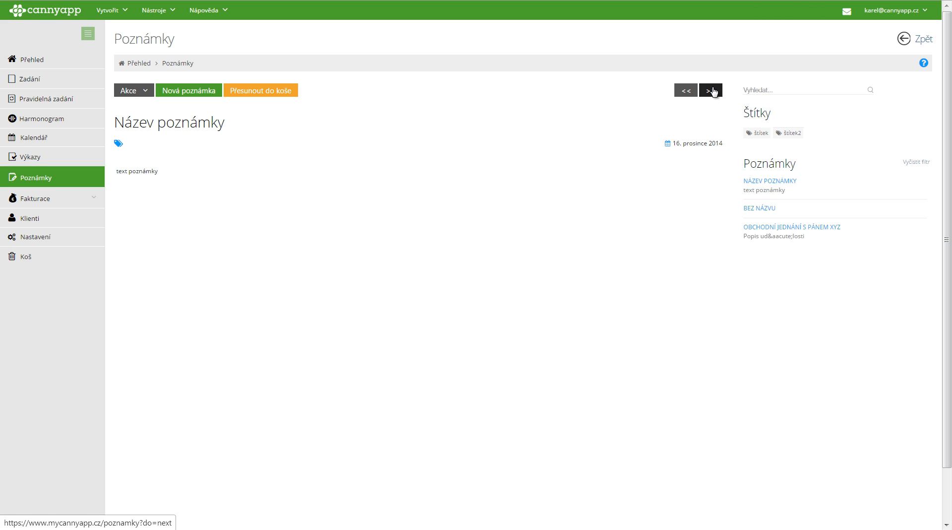
{"action": "left_click", "coordinate": [687, 92]}
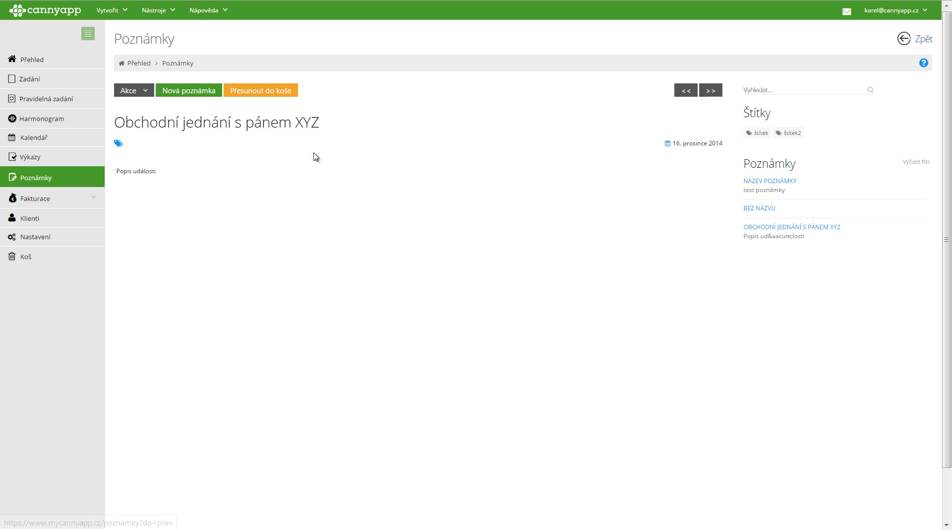
{"action": "left_click", "coordinate": [274, 94]}
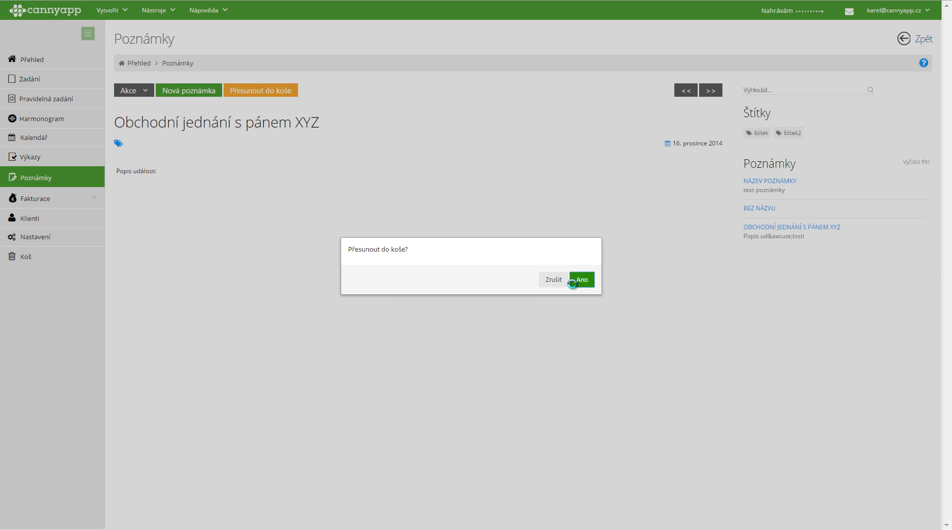
{"action": "left_click", "coordinate": [575, 281]}
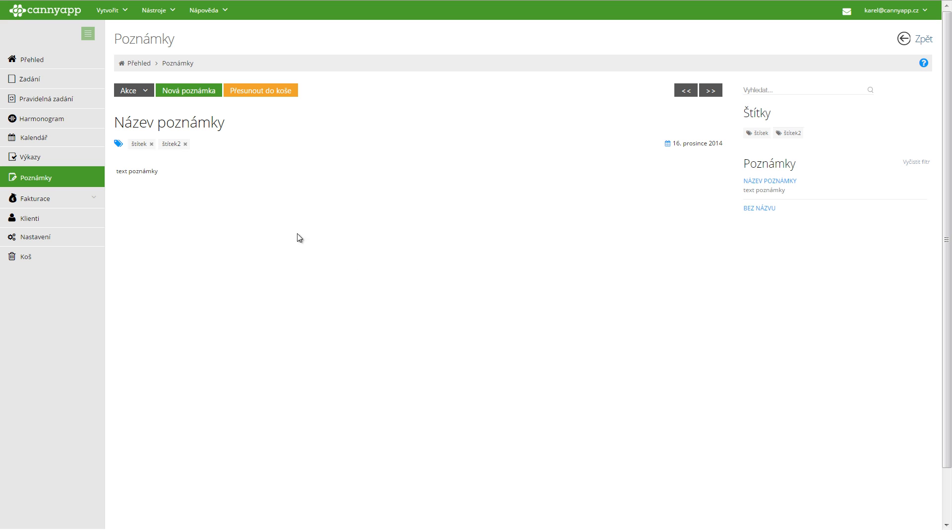
Restore the note "Obchodní jednání s pánem XYZ" from the trash and open it in the notes
{"action": "left_click", "coordinate": [31, 258]}
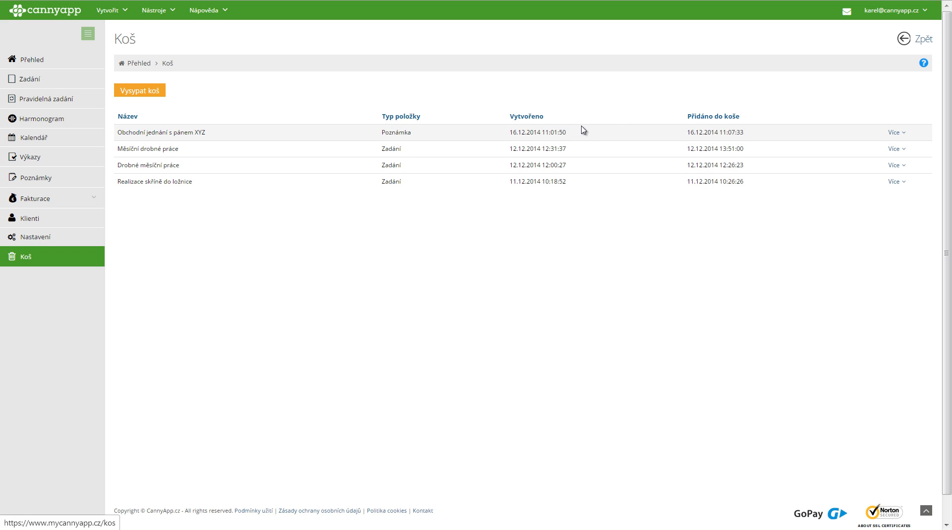
{"action": "left_click", "coordinate": [896, 132]}
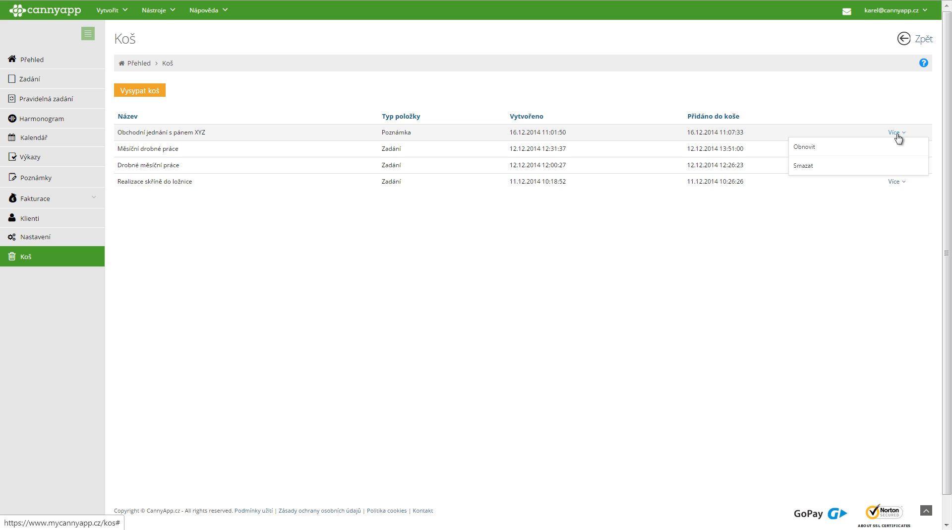
{"action": "left_click", "coordinate": [828, 148]}
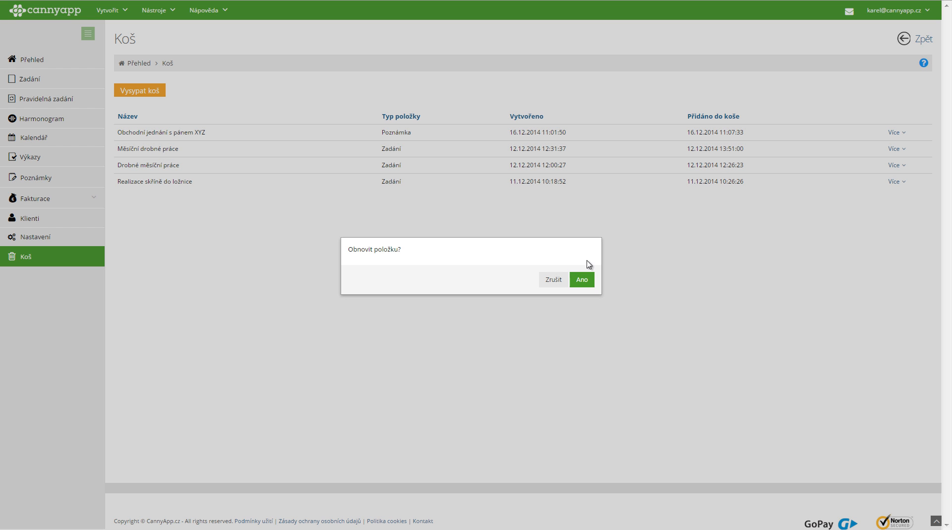
{"action": "left_click", "coordinate": [590, 280]}
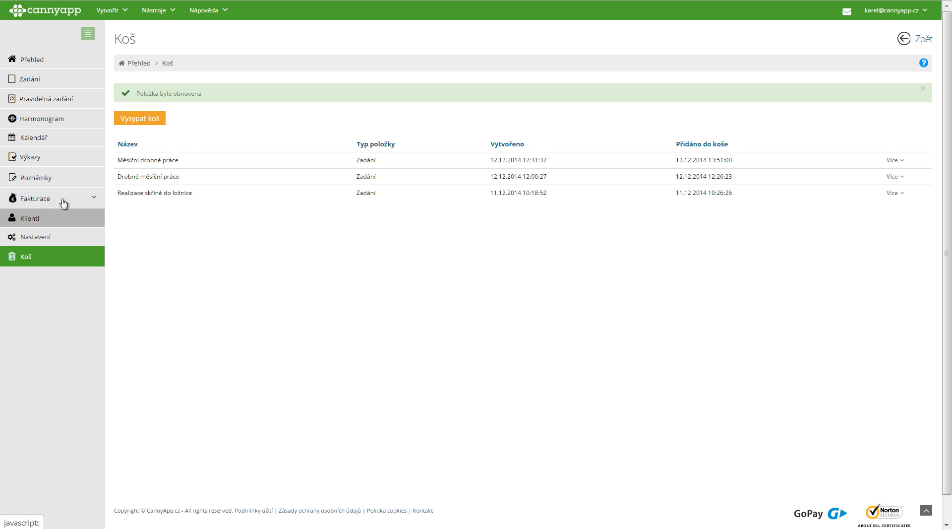
{"action": "left_click", "coordinate": [36, 179]}
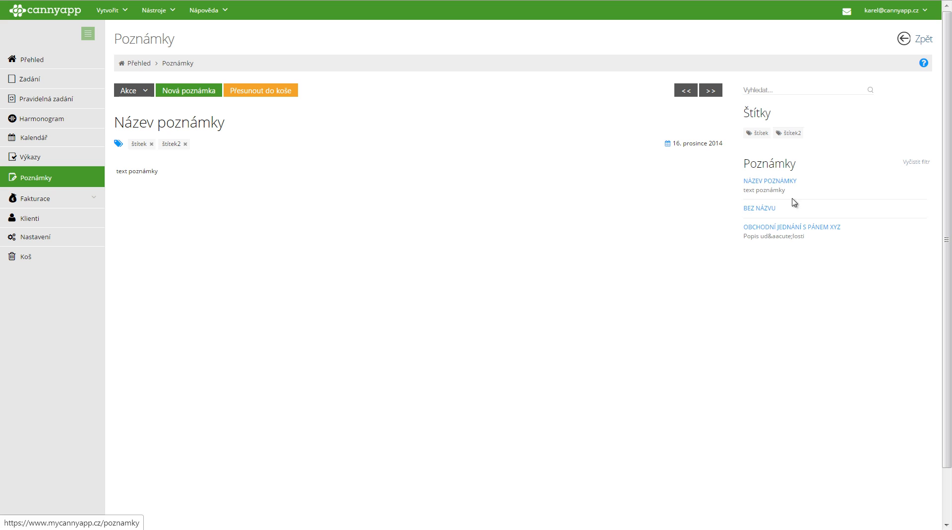
{"action": "left_click", "coordinate": [790, 232]}
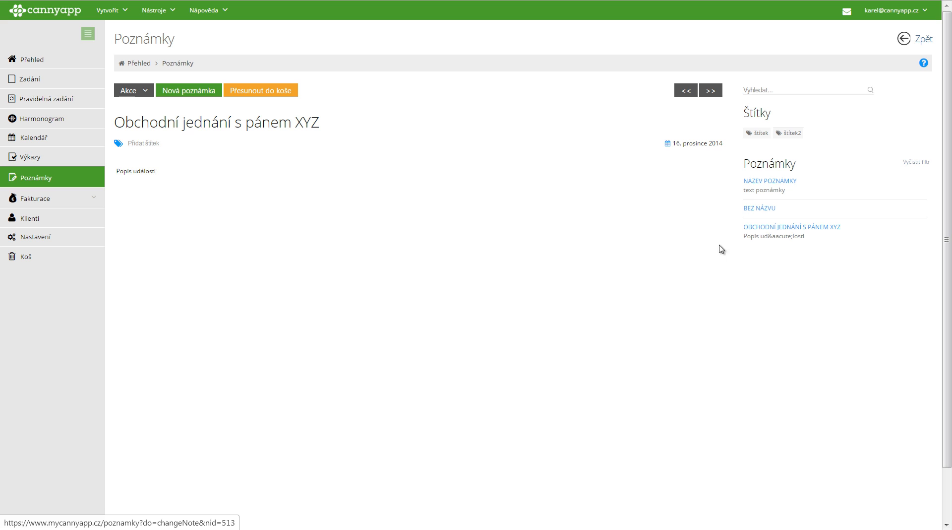
Open the first client in the client list, review the overview details and place the cursor in the notes field
{"action": "left_click", "coordinate": [34, 220]}
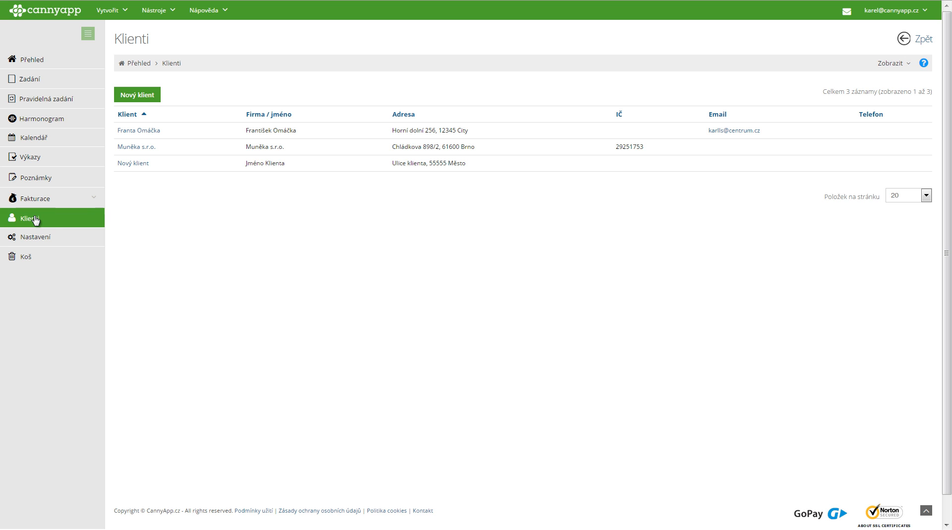
{"action": "left_click", "coordinate": [139, 131]}
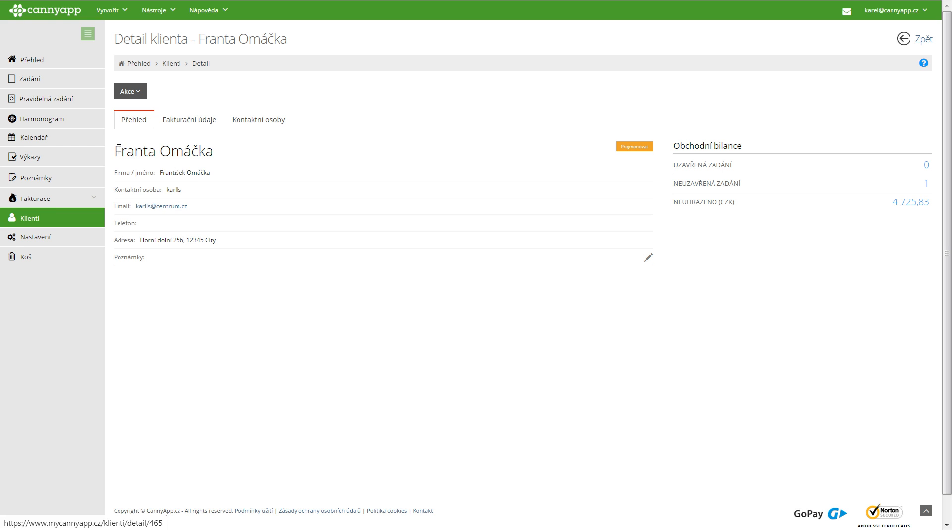
{"action": "left_click_drag", "start_coordinate": [117, 151], "coordinate": [221, 262]}
{"action": "left_click", "coordinate": [211, 291]}
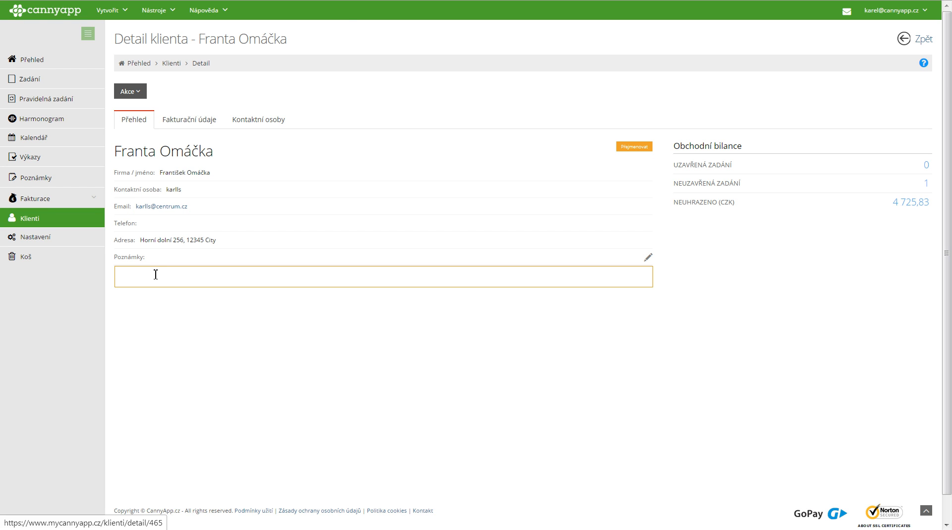
{"action": "left_click", "coordinate": [155, 274]}
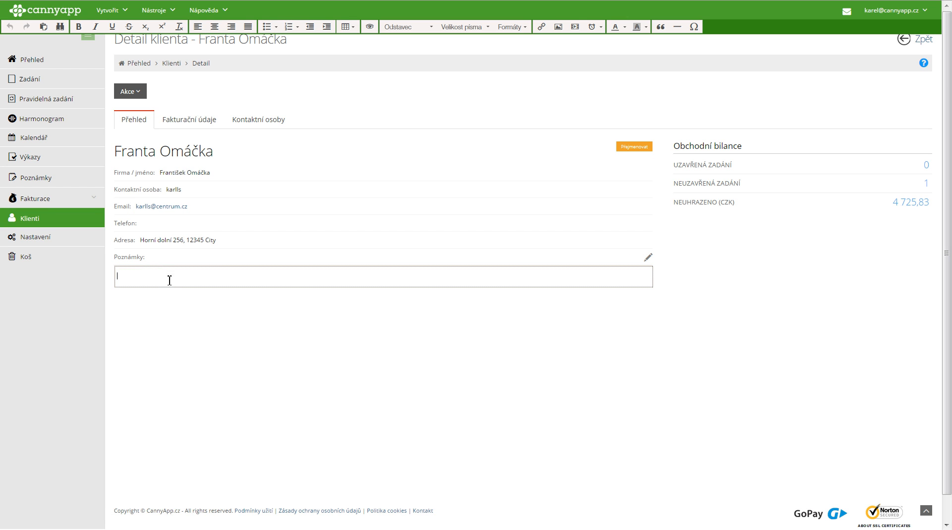
Review the client's billing details and contact persons, comparing the default contact with the one on the overview
{"action": "left_click", "coordinate": [212, 123]}
{"action": "left_click", "coordinate": [212, 123]}
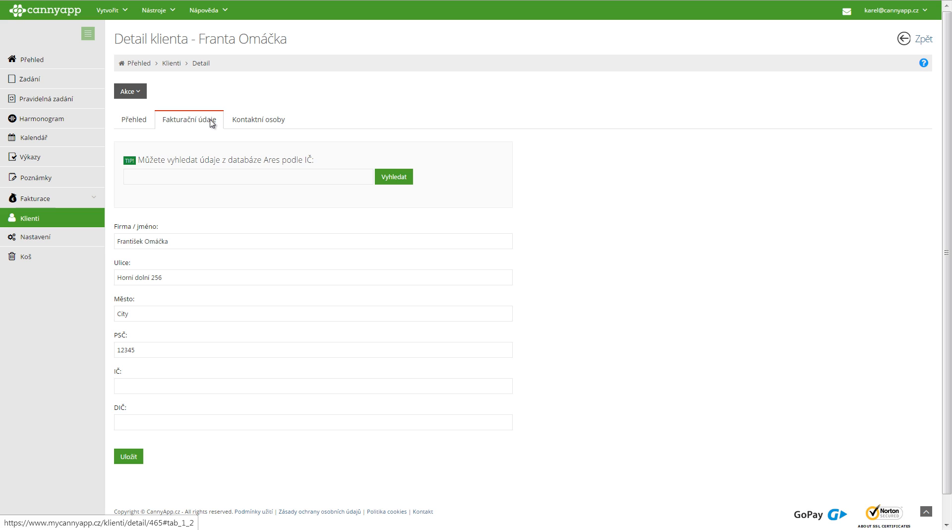
{"action": "left_click", "coordinate": [278, 123]}
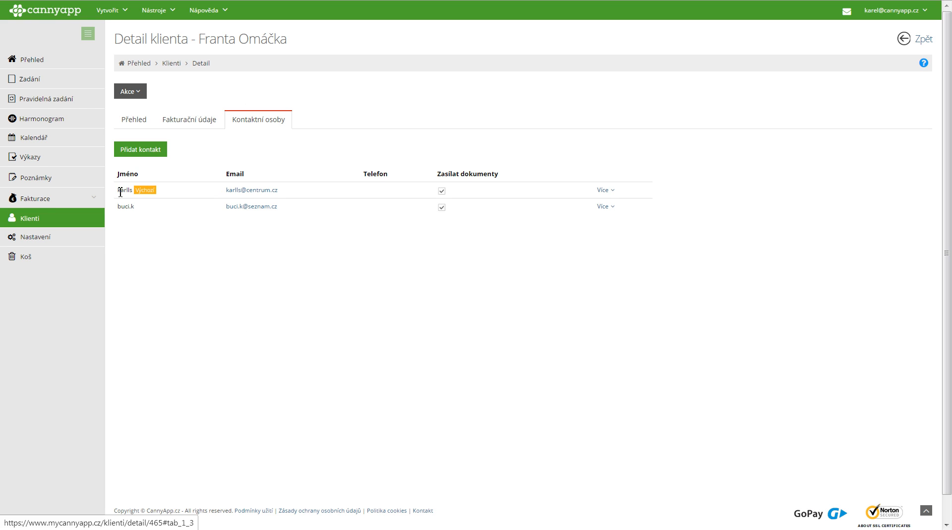
{"action": "left_click_drag", "start_coordinate": [119, 190], "coordinate": [161, 191]}
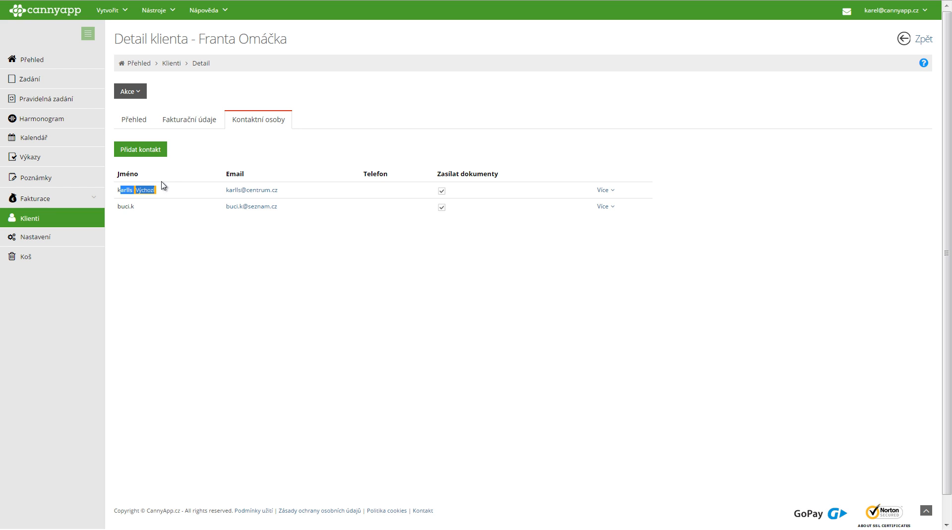
{"action": "left_click", "coordinate": [145, 123]}
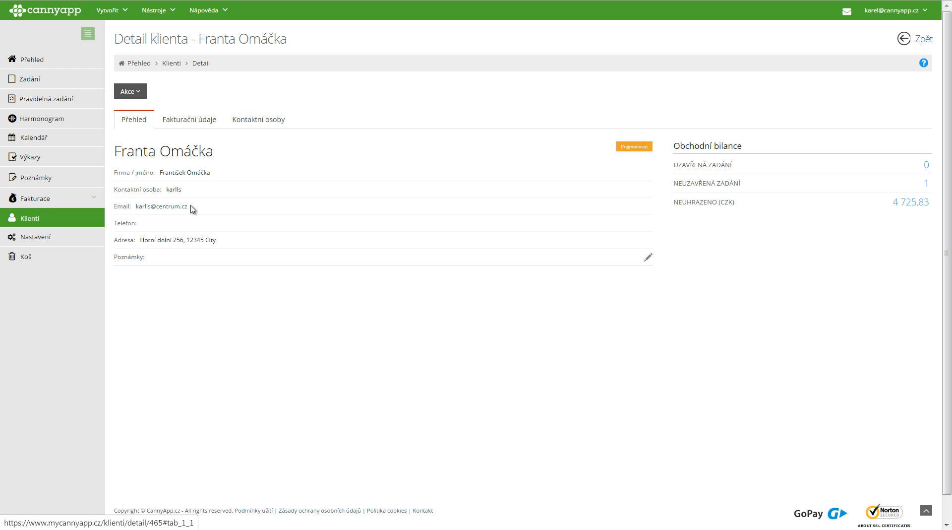
{"action": "left_click", "coordinate": [265, 120]}
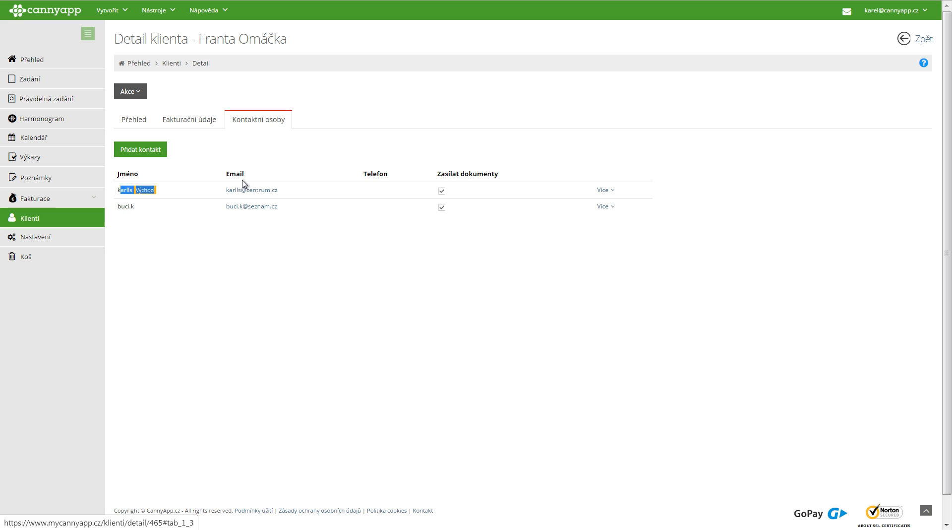
{"action": "left_click", "coordinate": [168, 181]}
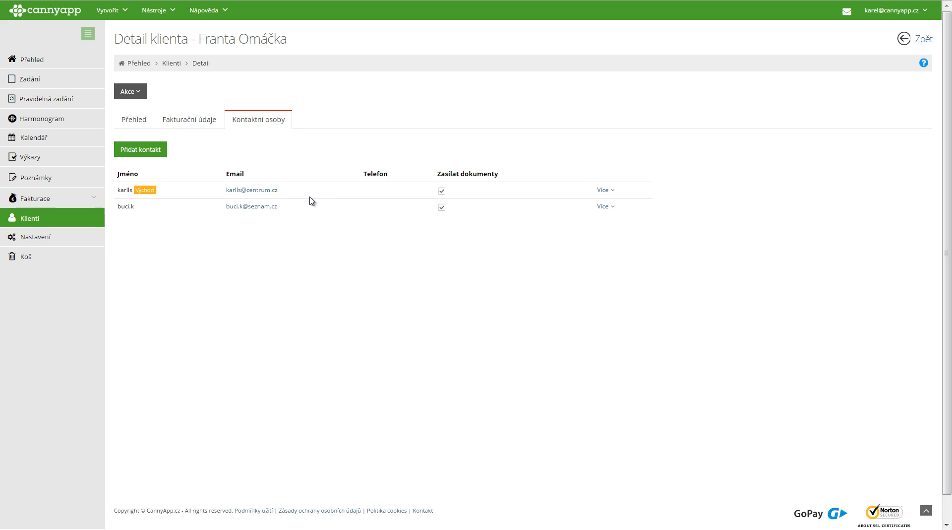
Set the client's second contact person as the default and check the contact details on the overview
{"action": "left_click", "coordinate": [604, 207]}
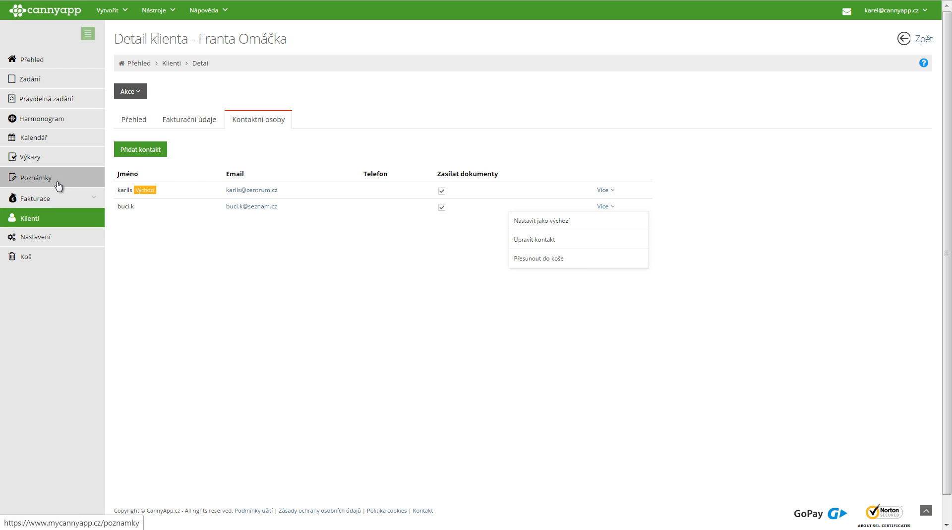
{"action": "left_click_drag", "start_coordinate": [117, 206], "coordinate": [135, 210]}
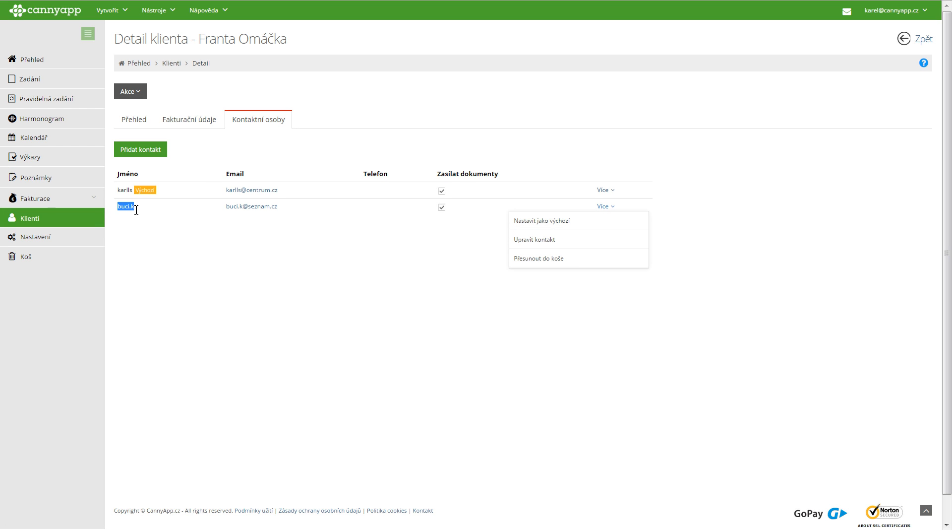
{"action": "left_click", "coordinate": [605, 207]}
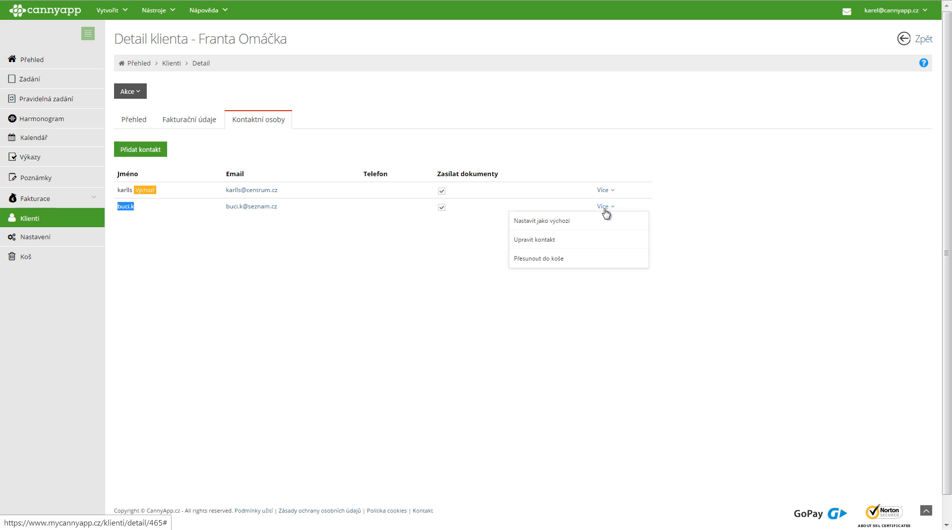
{"action": "left_click", "coordinate": [559, 223]}
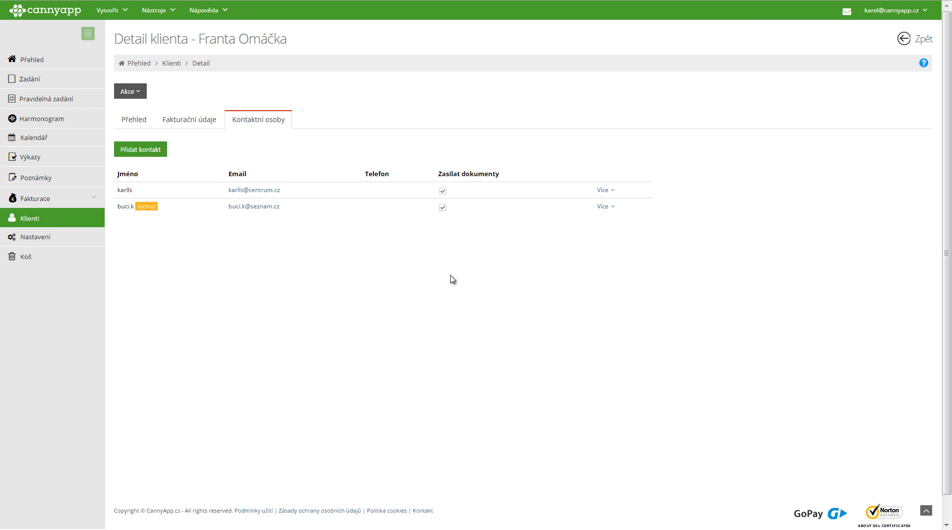
{"action": "left_click", "coordinate": [153, 121]}
{"action": "left_click", "coordinate": [117, 269]}
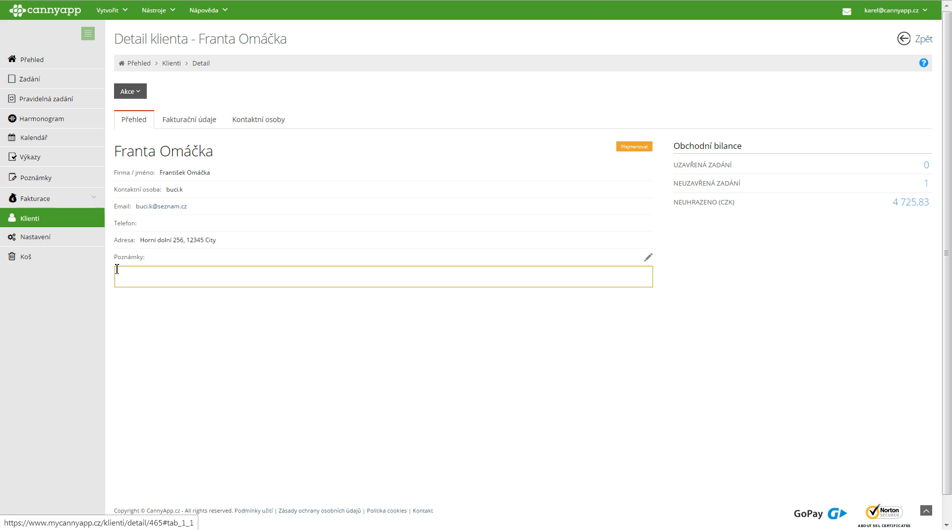
Paste the prepared text with the "DOPORUČENÍ" table and the "RŮZNÉ" section into the client's notes on the overview
{"action": "left_click", "coordinate": [252, 123]}
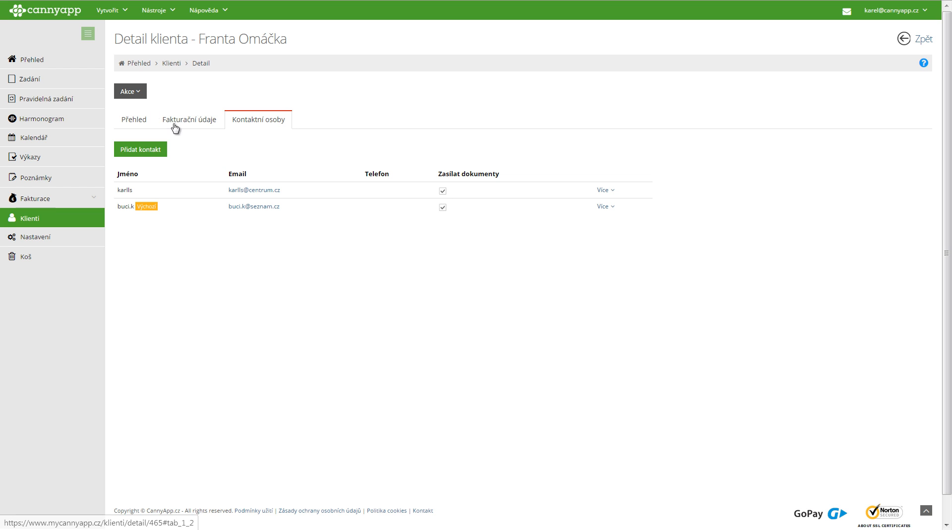
{"action": "left_click", "coordinate": [130, 120]}
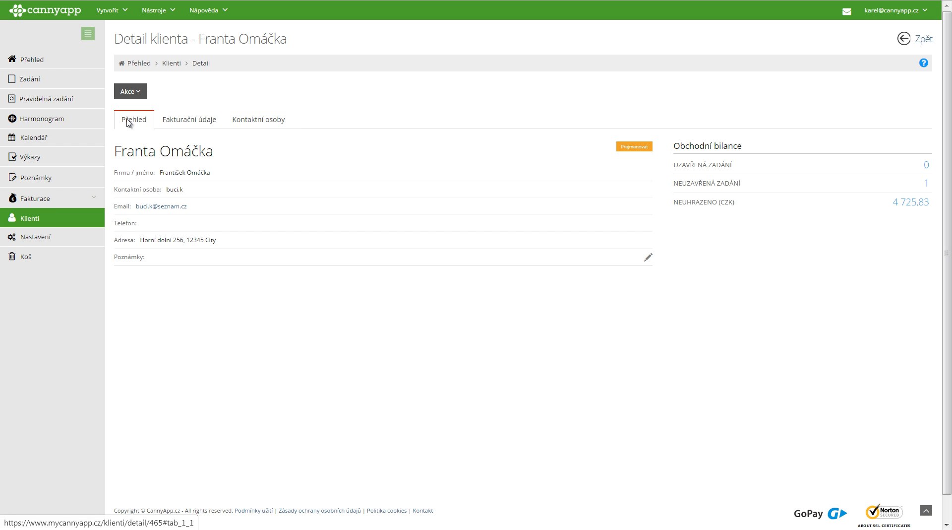
{"action": "left_click", "coordinate": [169, 272]}
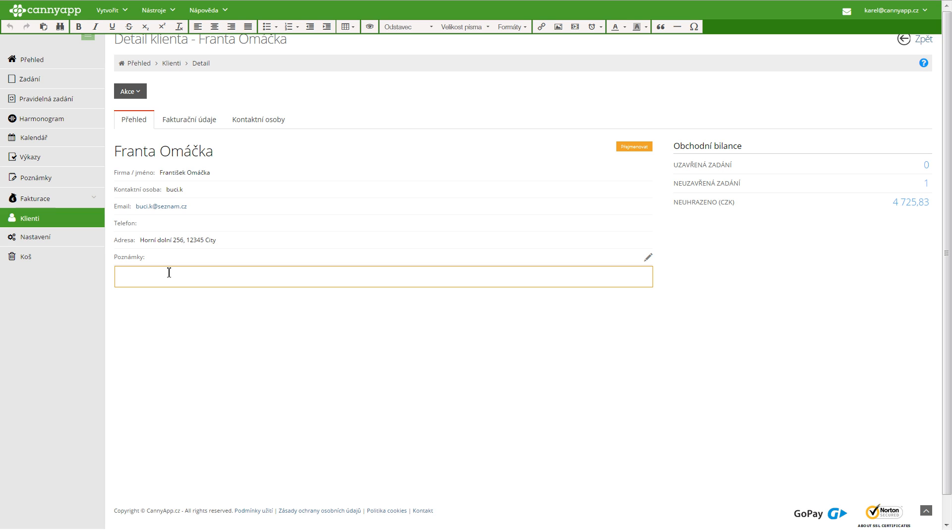
{"action": "key", "text": "ctrl+v"}
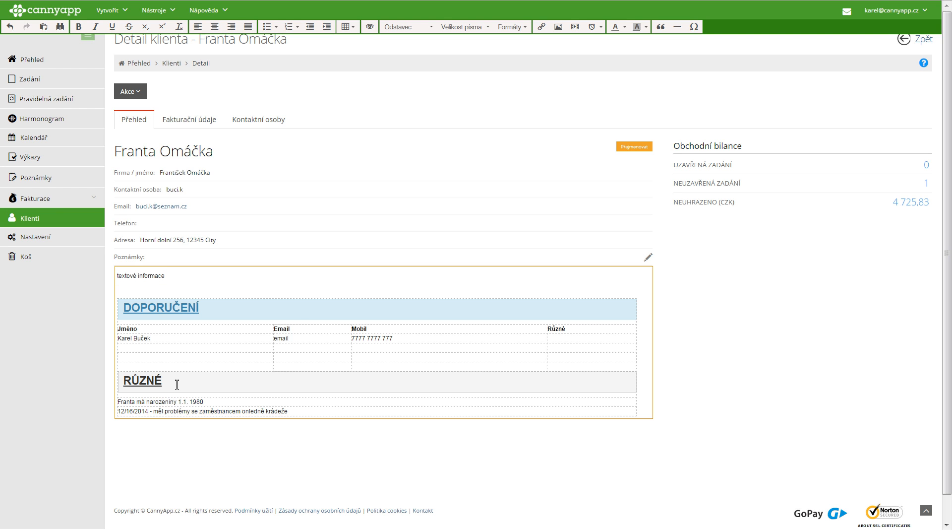